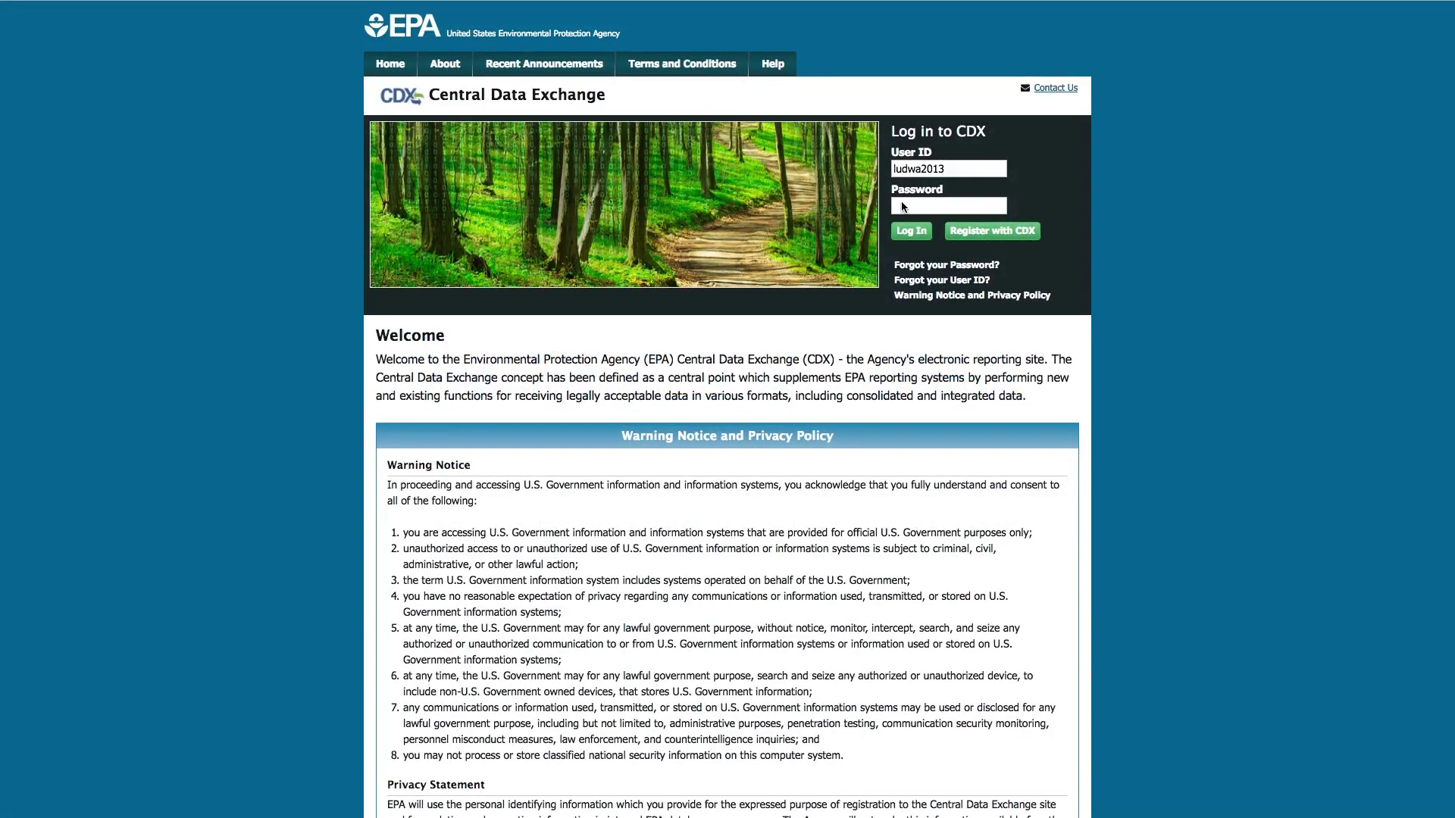
Step: Sign in to CDX with the account password to reach the MyCDX services page
click(904, 206)
text(••••)
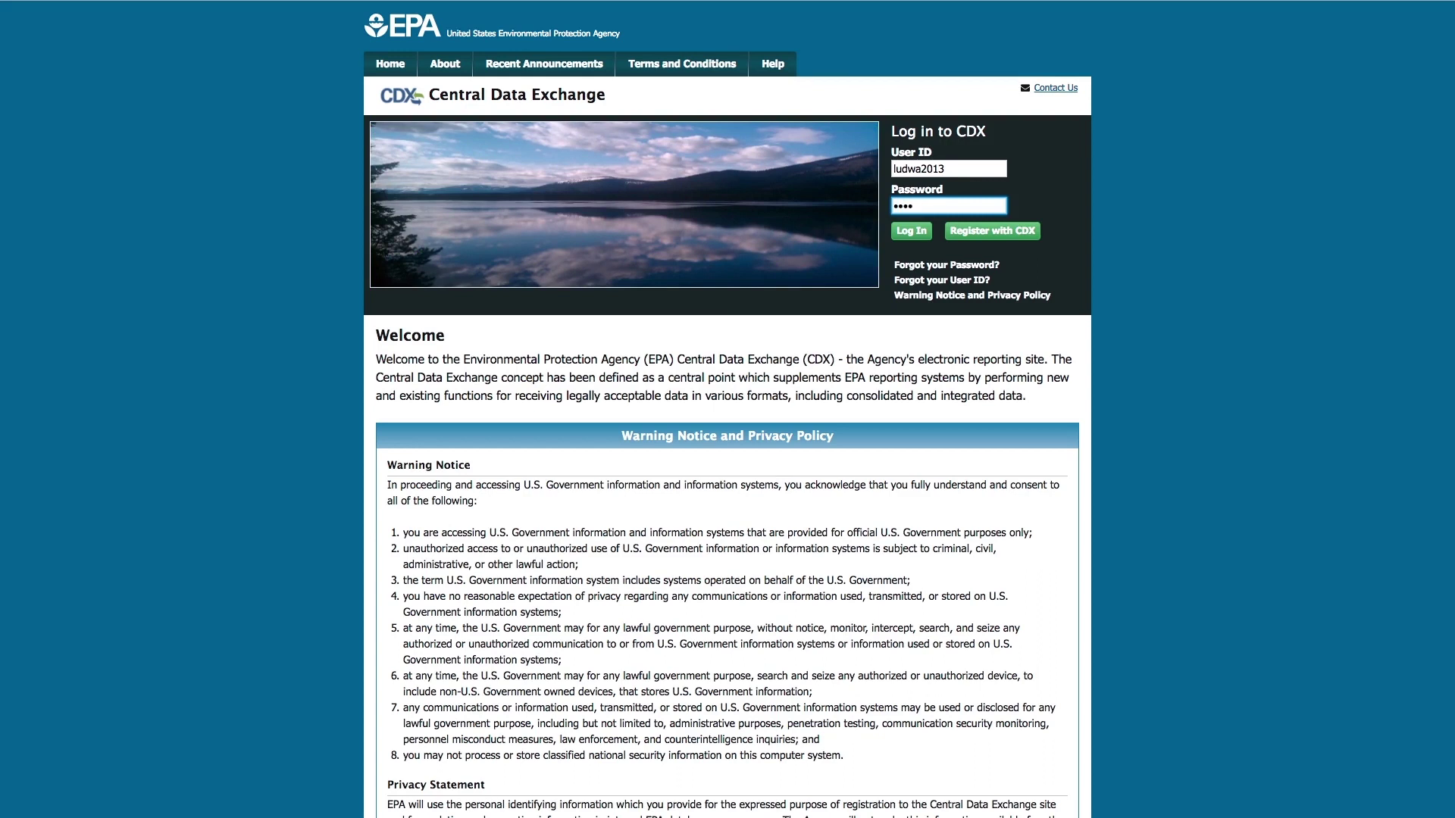
text(••••••)
click(904, 231)
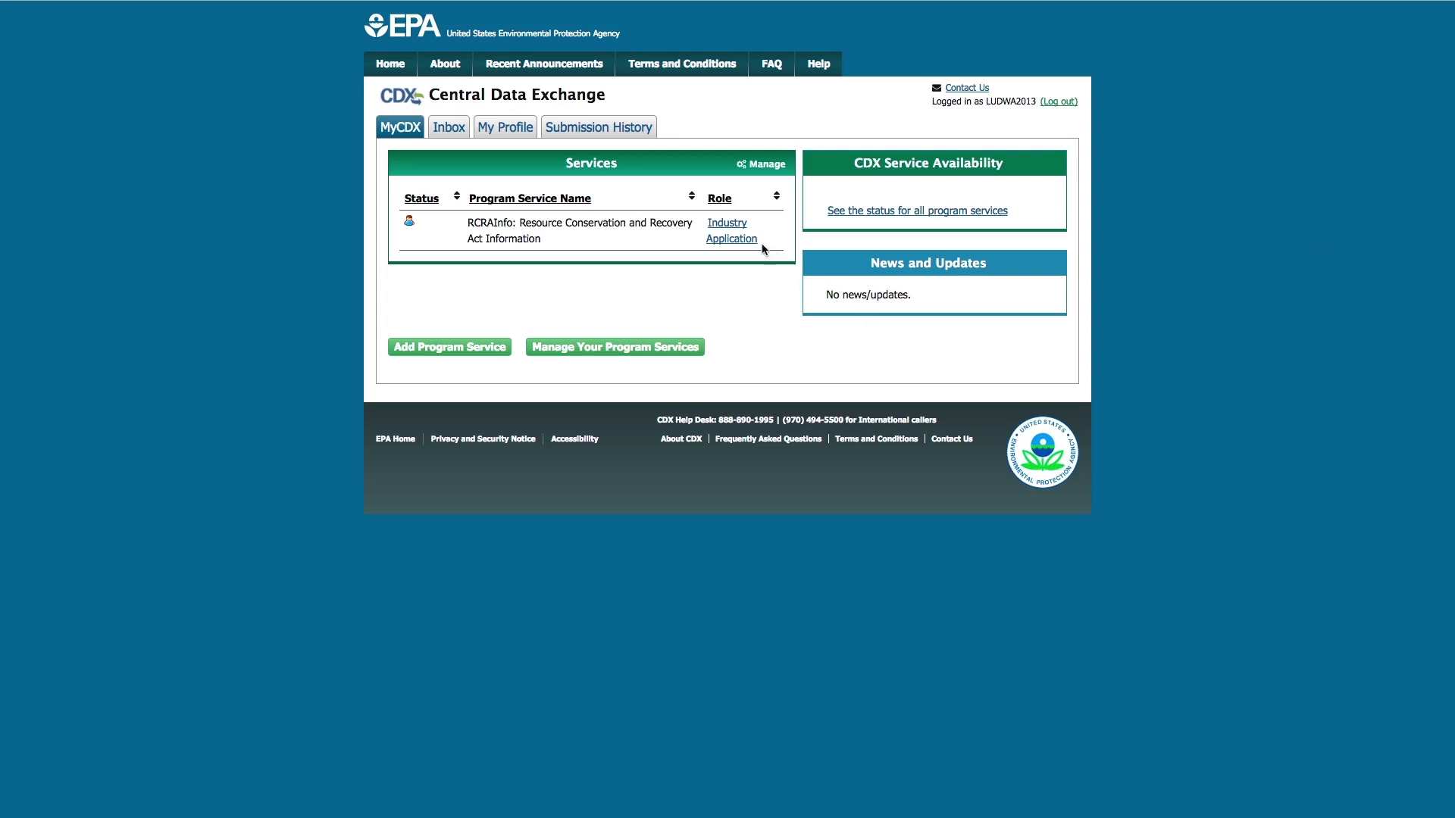
Step: Enter RCRAInfo under the Industry Application role and open the HEATING AND OIL site
click(739, 240)
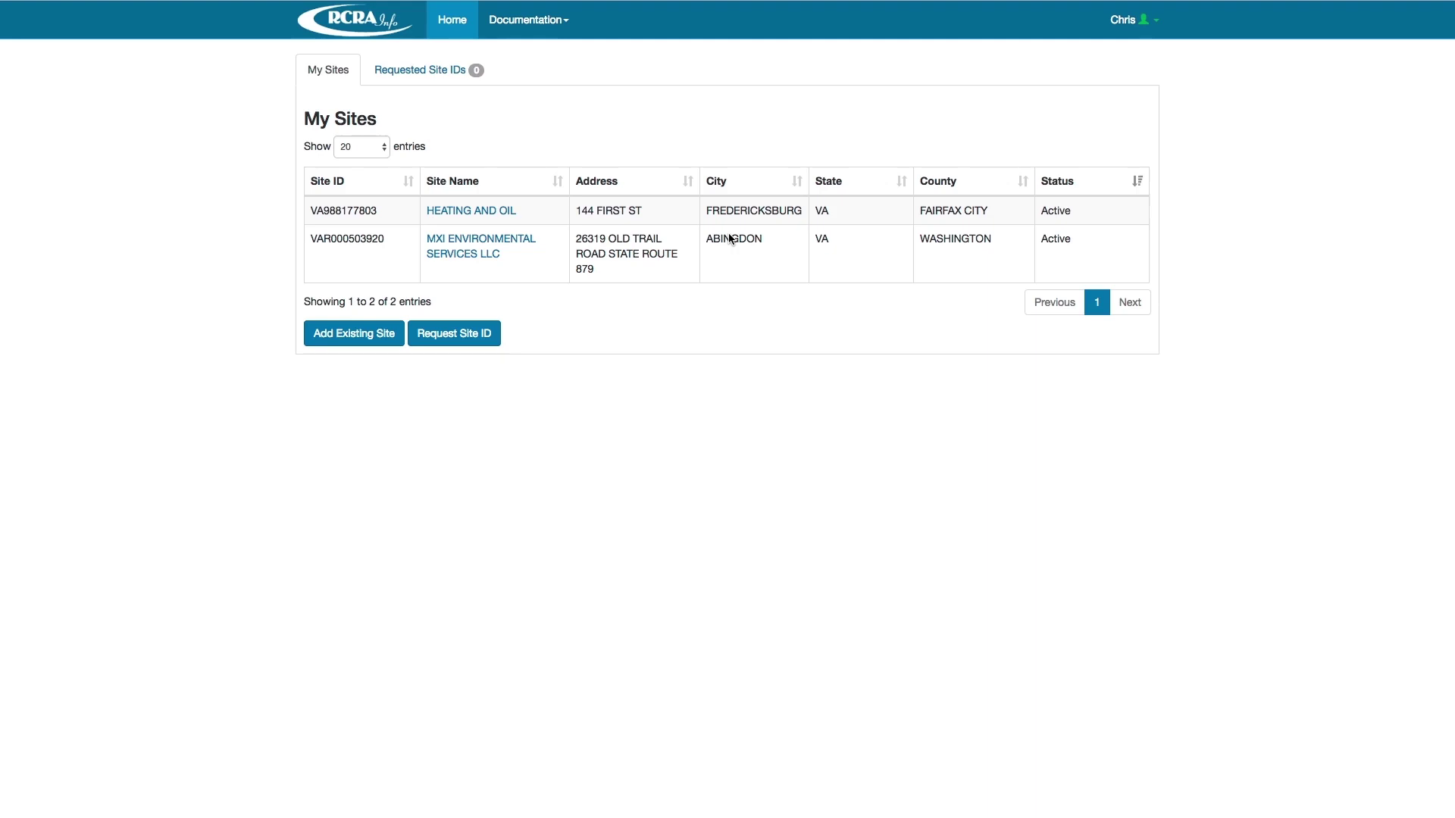
click(498, 213)
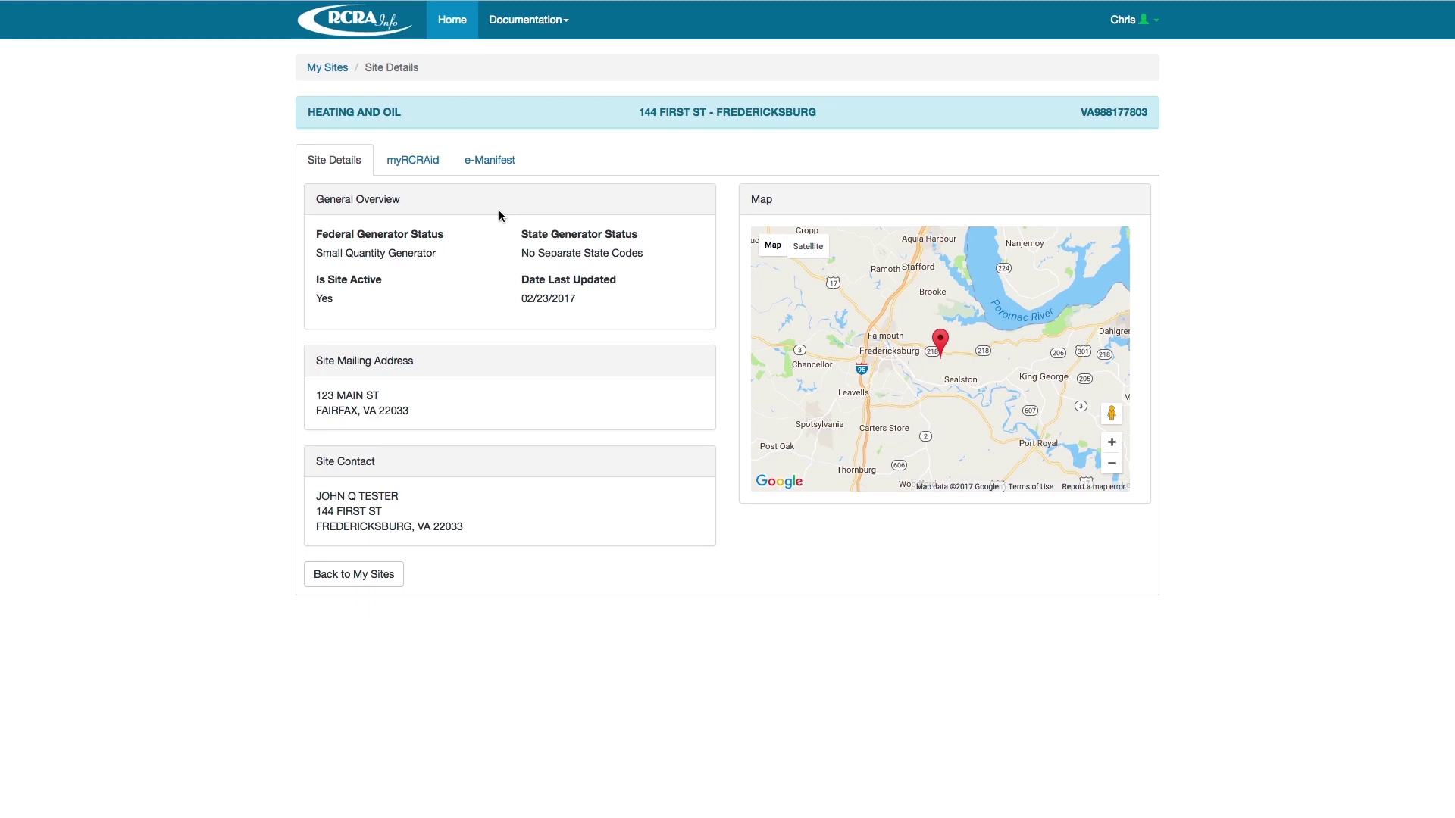
Step: Show the site's e-Manifest tab and scroll through its 21 in-progress manifests
click(511, 164)
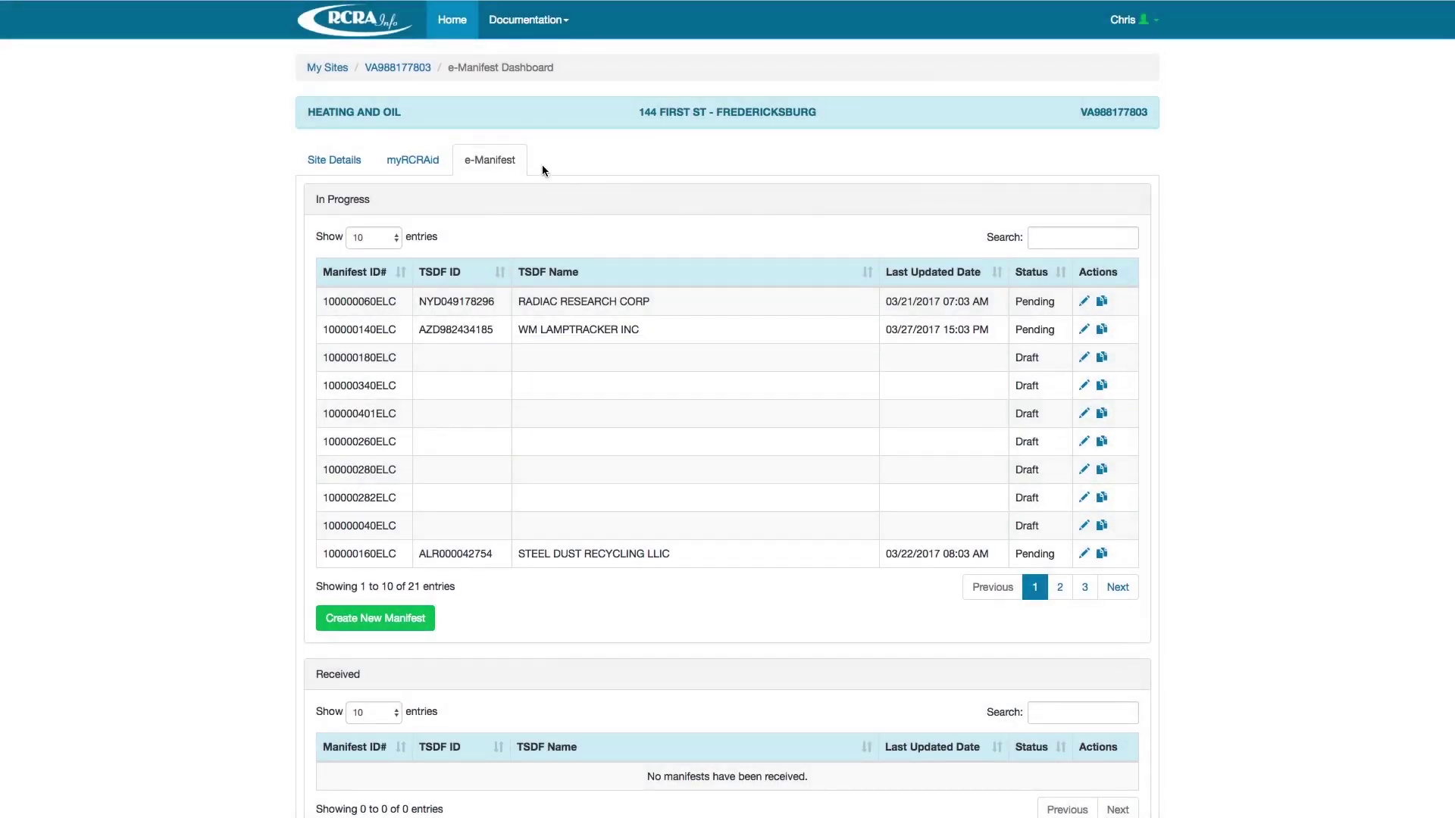
scroll(621, 200, down, 2)
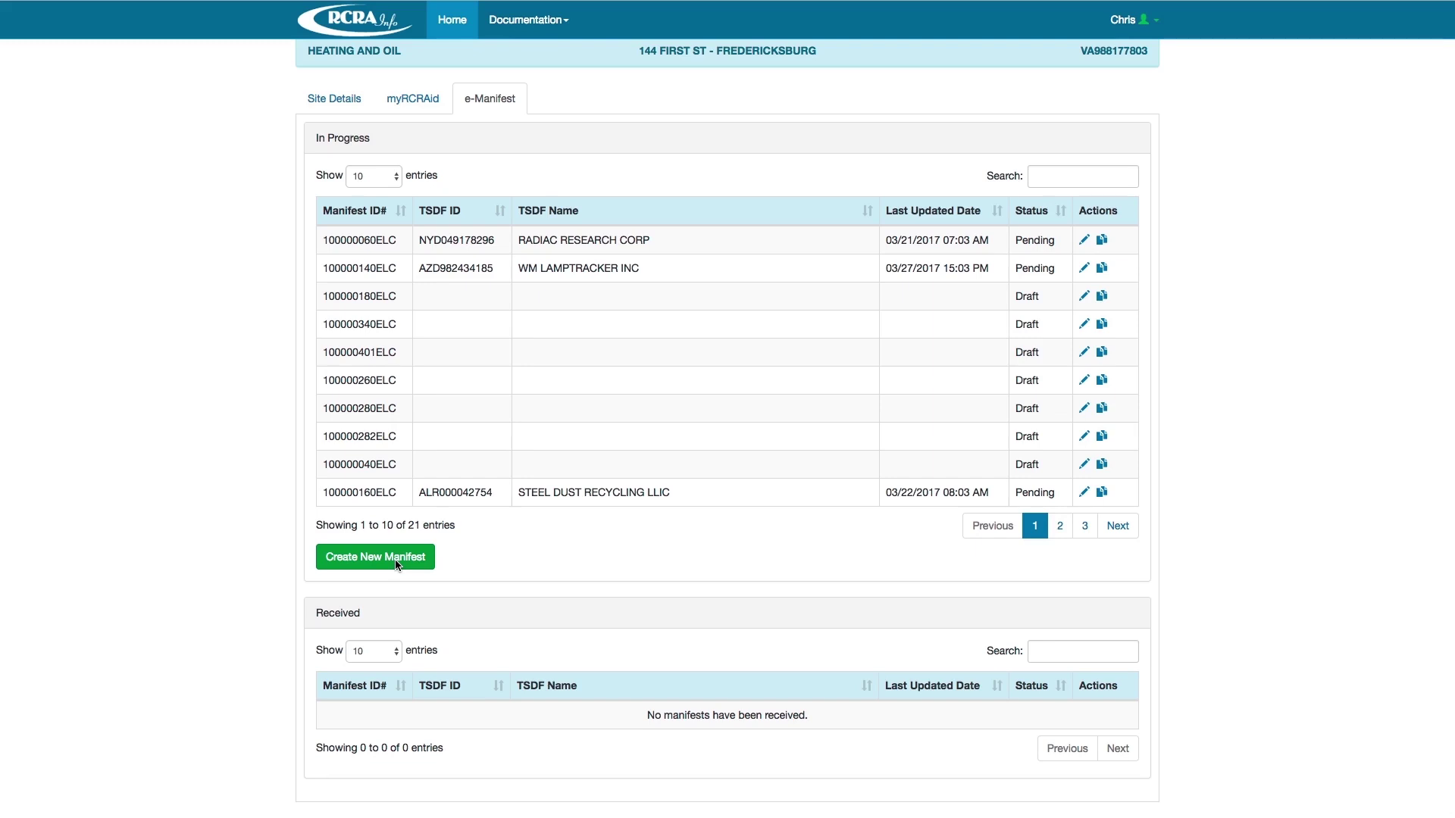
Step: Create manifest 100000480ELC with Pending status and begin adding a waste line
click(396, 563)
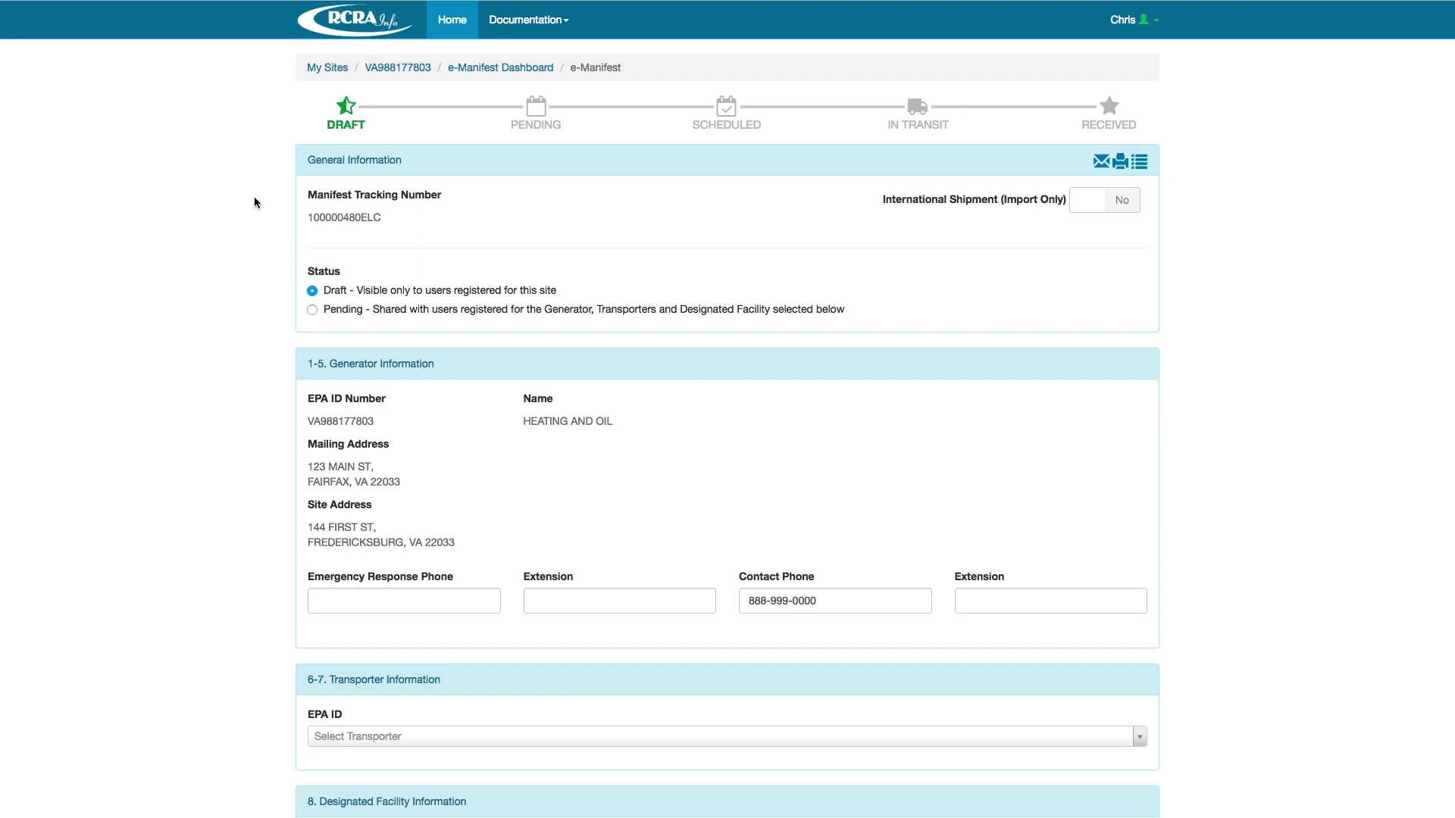
click(312, 311)
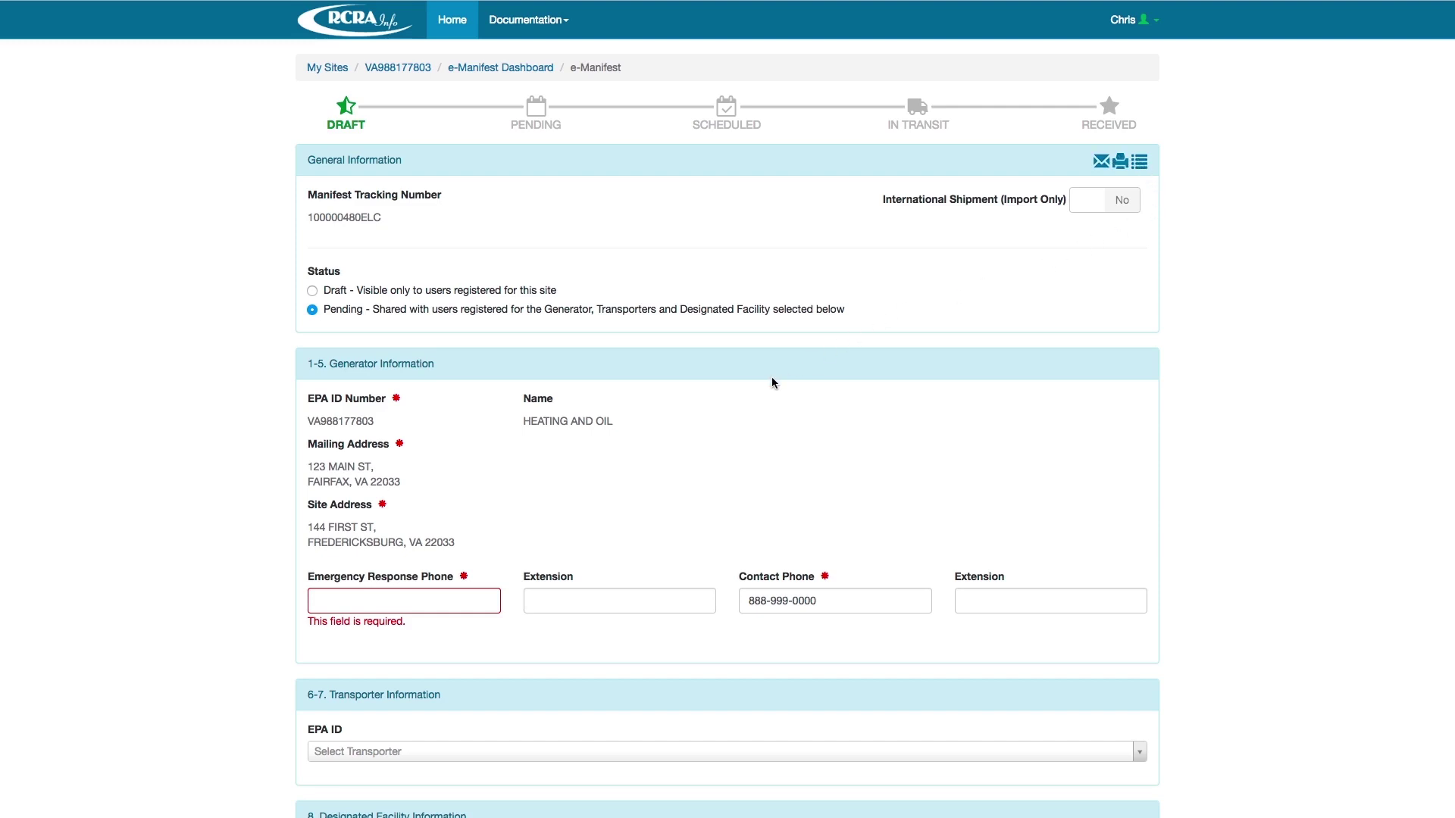
scroll(771, 379, down, 5)
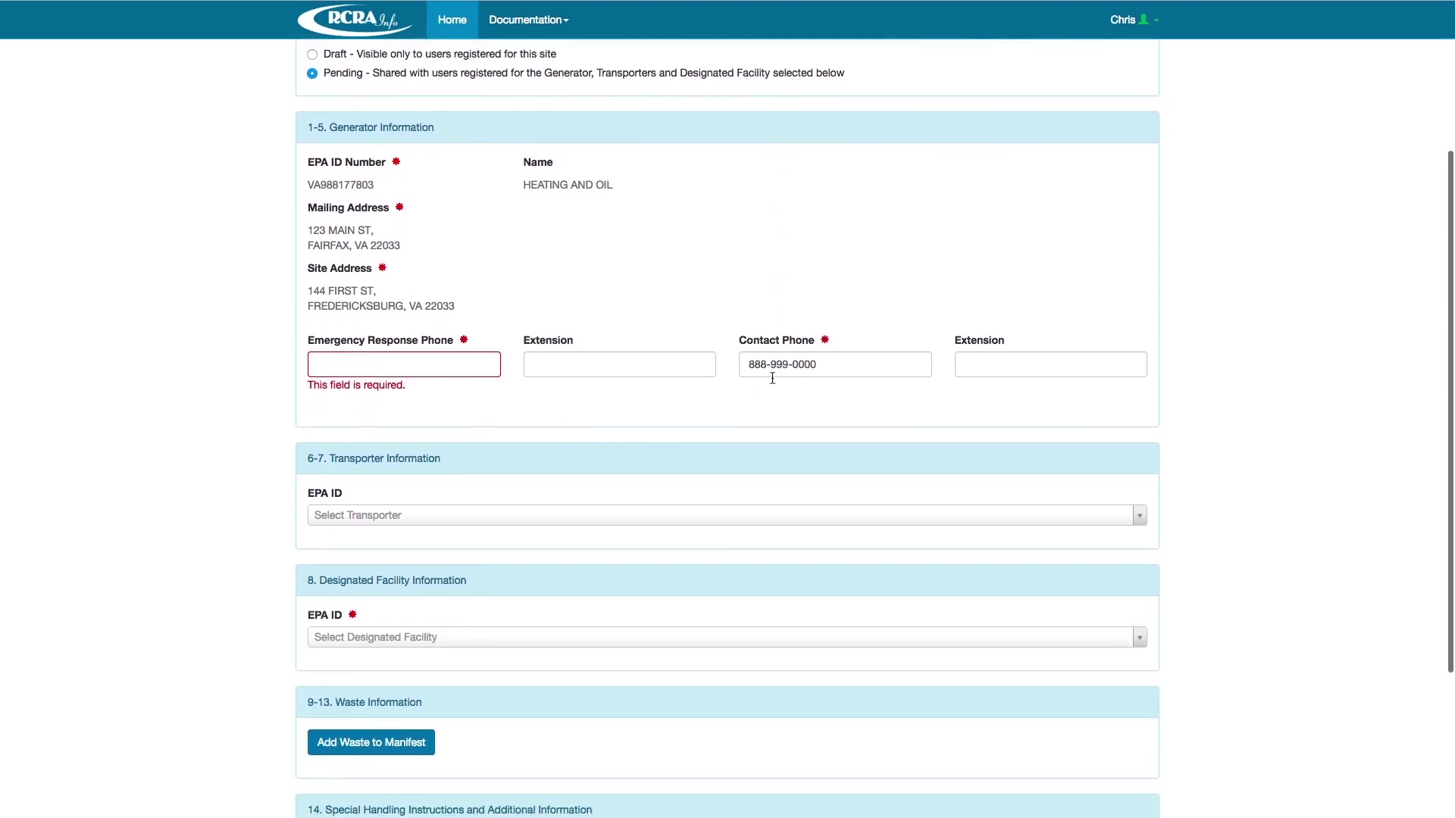
scroll(771, 378, down, 5)
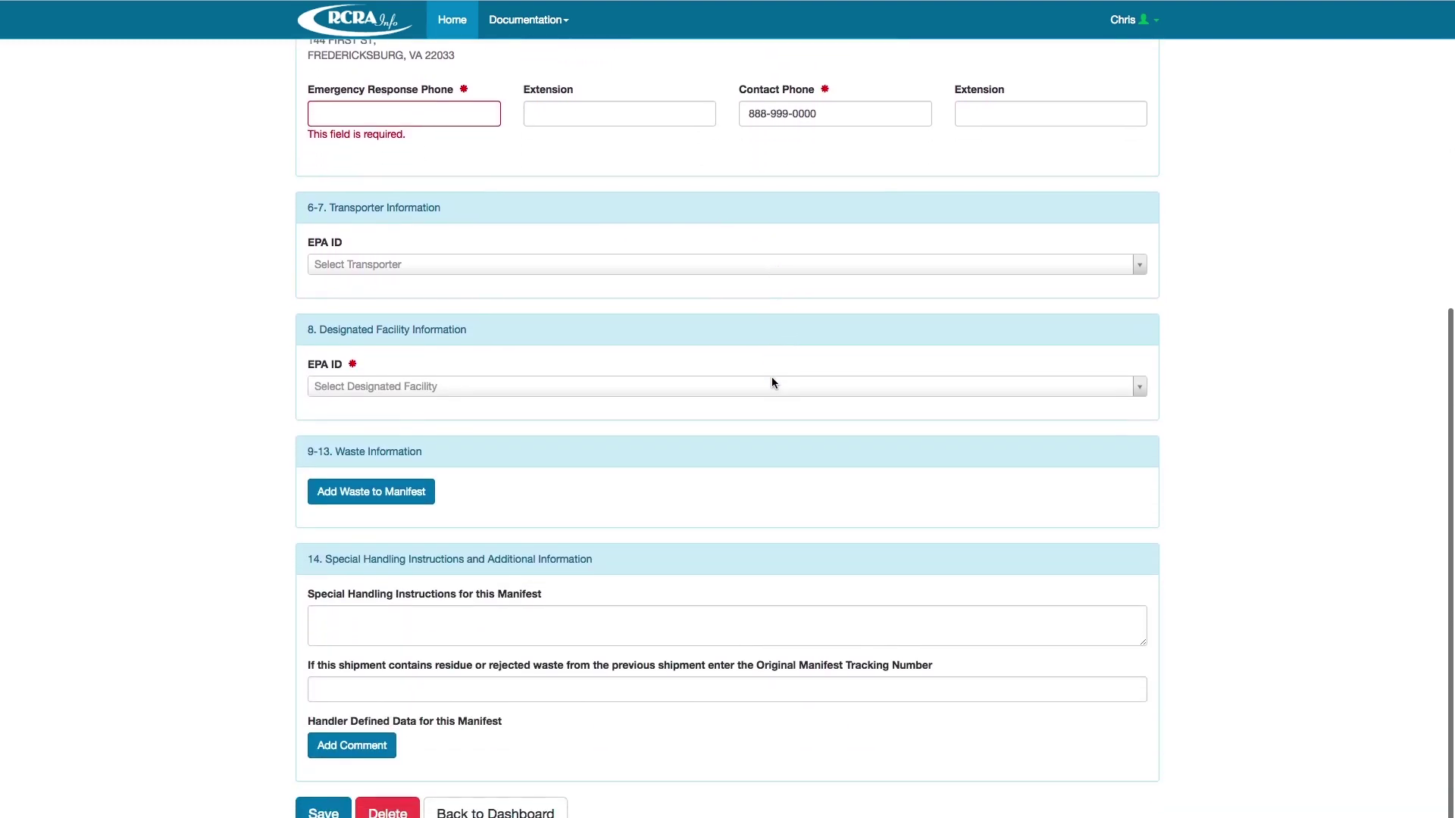
scroll(767, 379, down, 1)
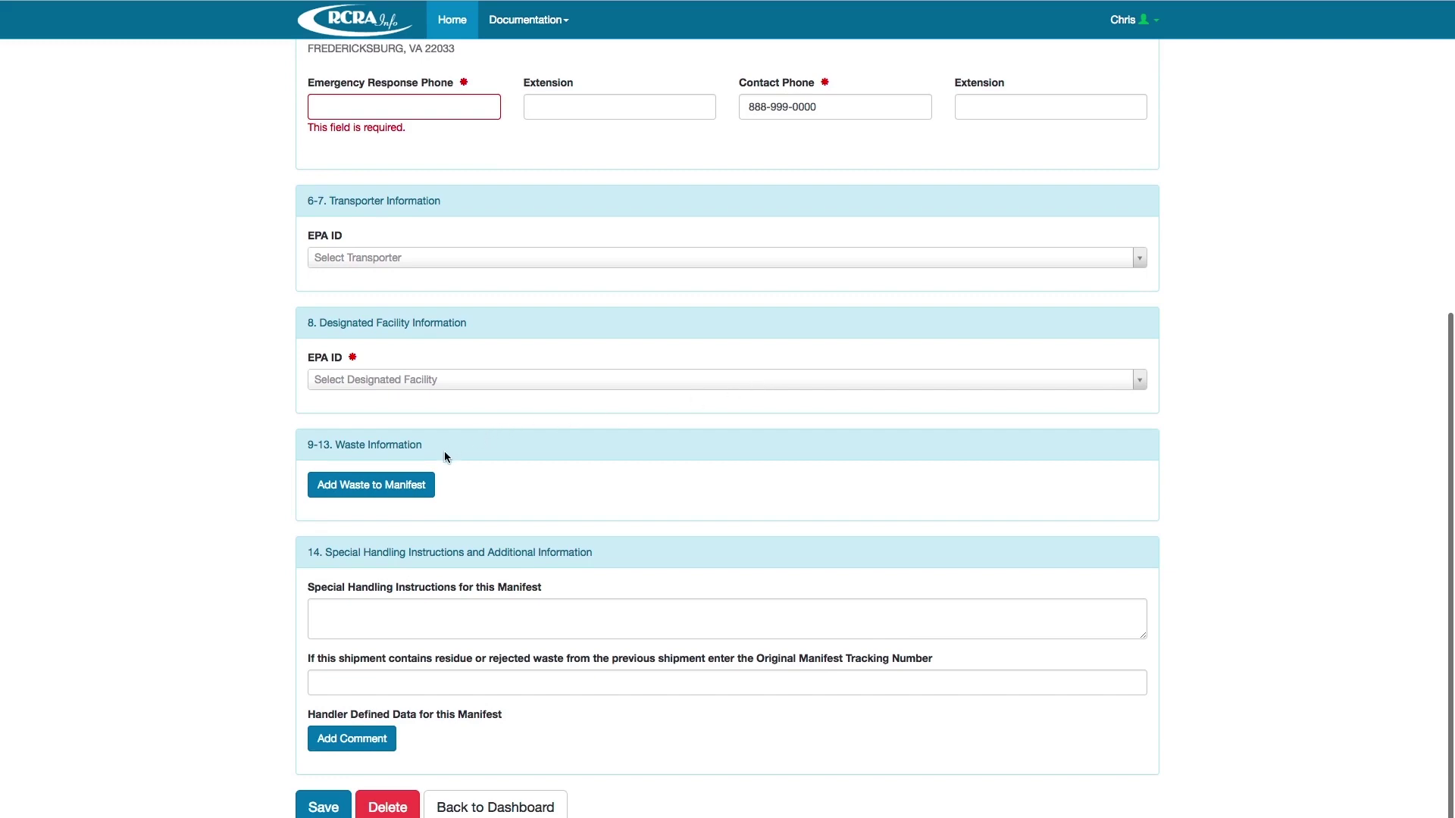
click(395, 486)
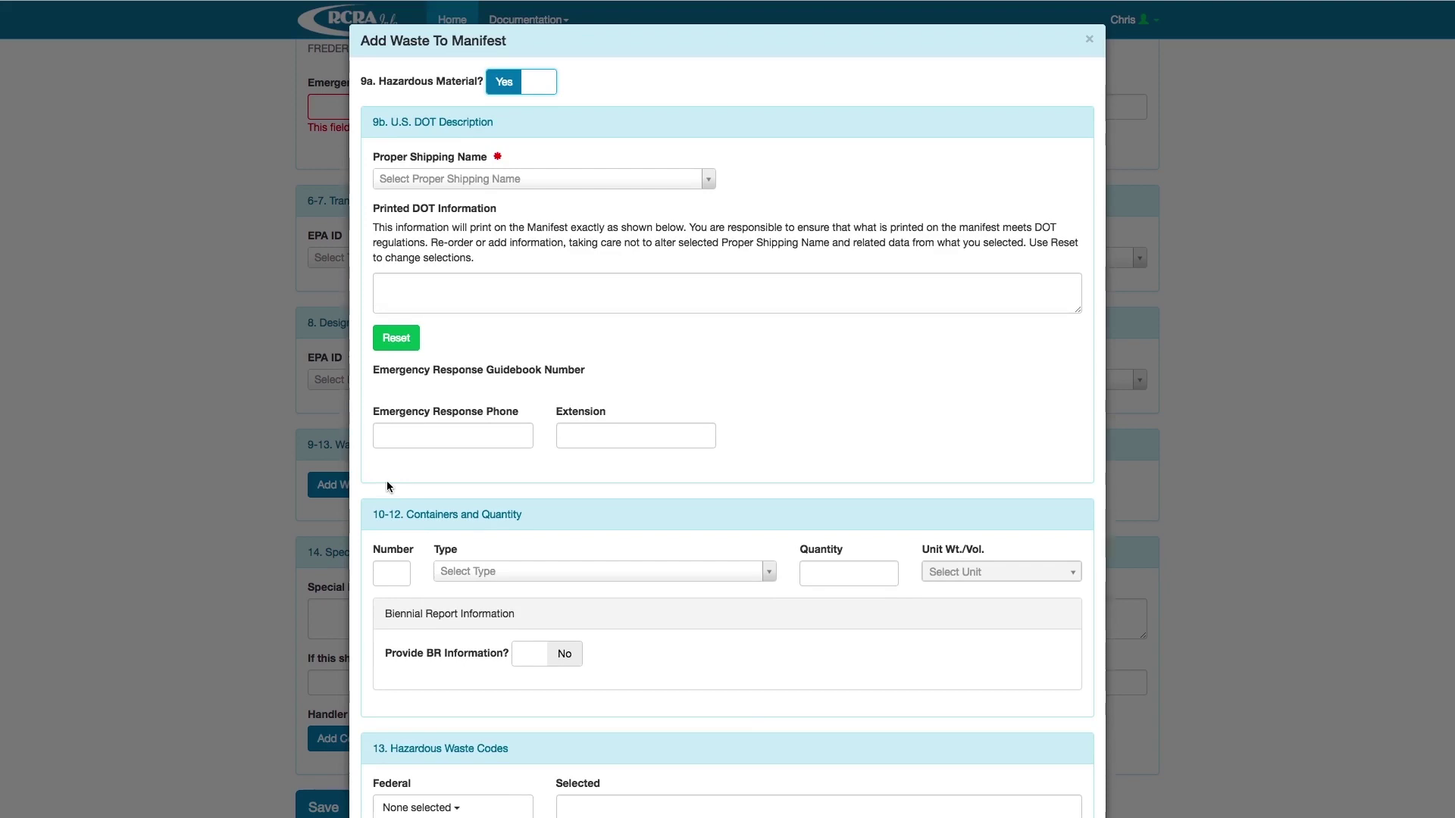
Step: Pick Model rocket motor as the shipping name with ID NA0276 (class 1.4C, group II)
click(516, 179)
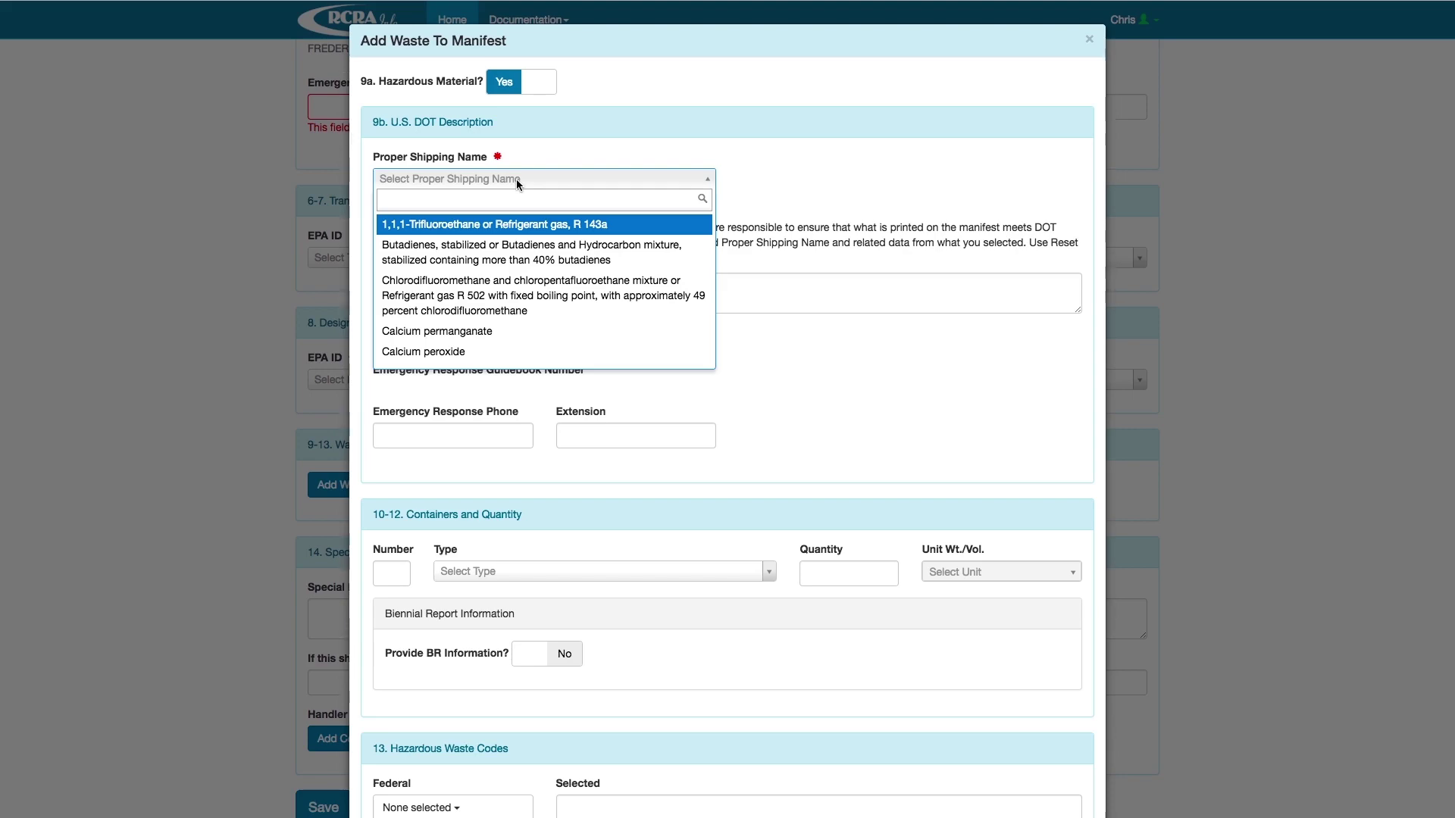
text(Model)
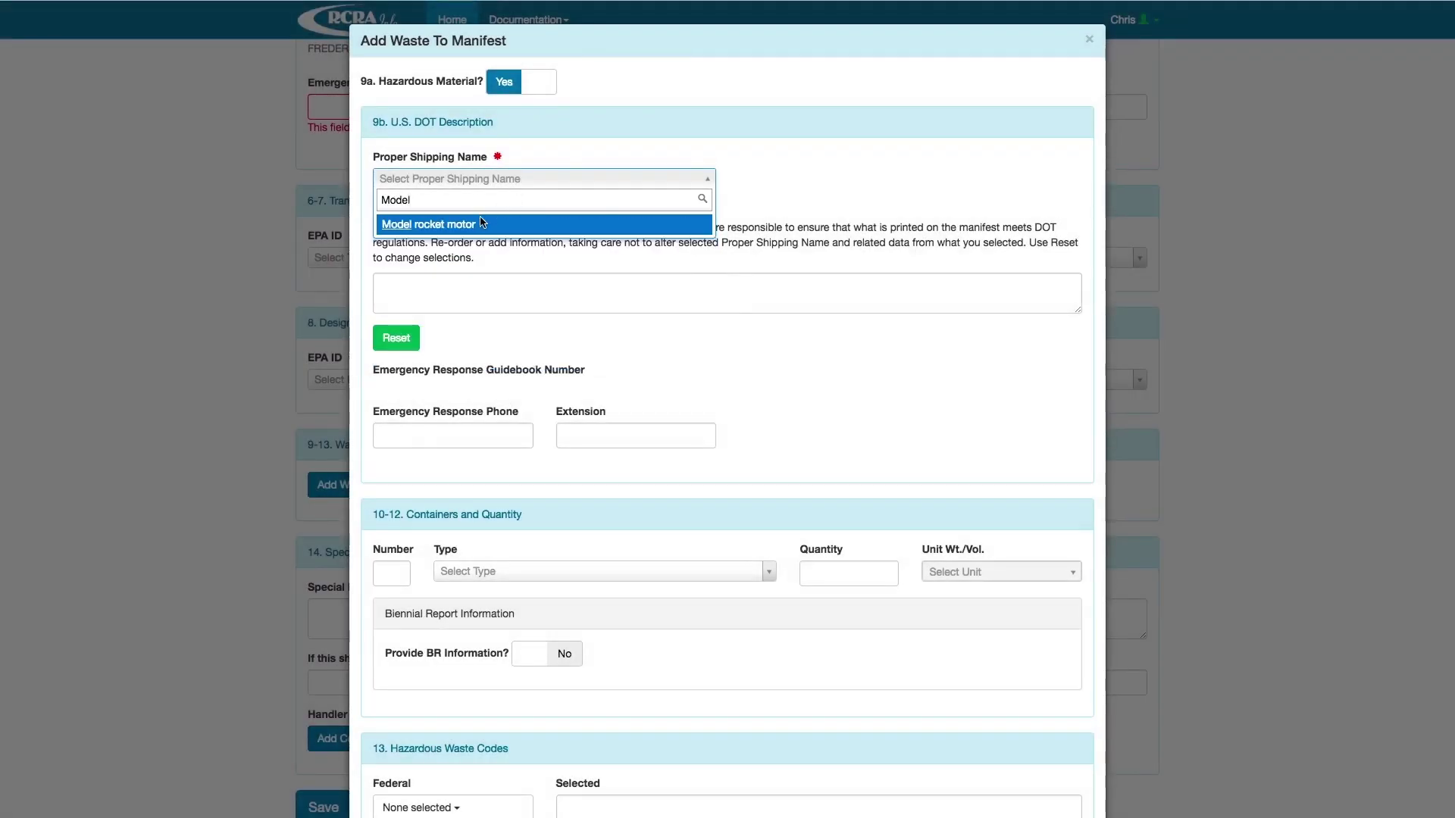
click(476, 225)
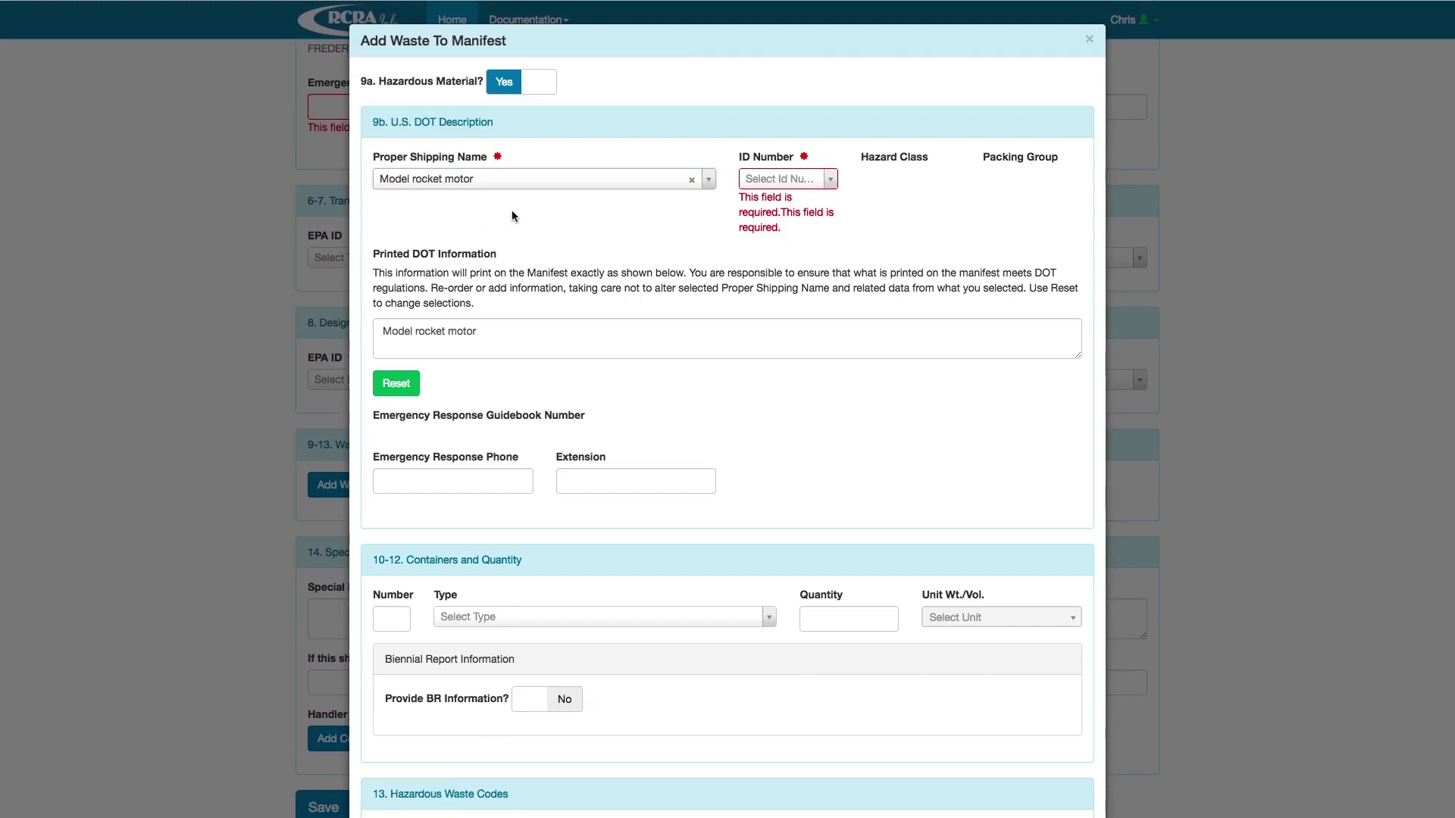
click(821, 181)
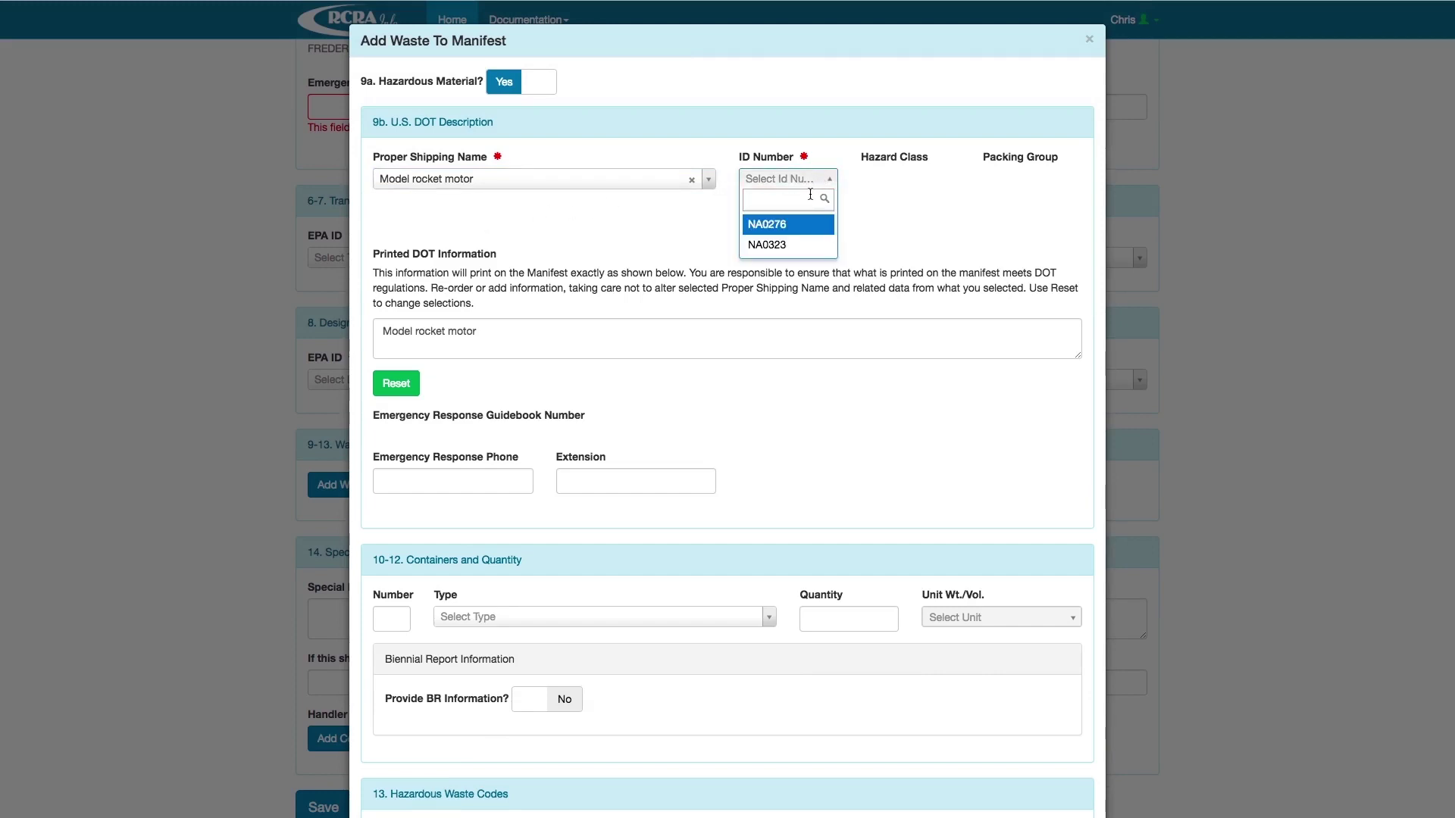
click(789, 225)
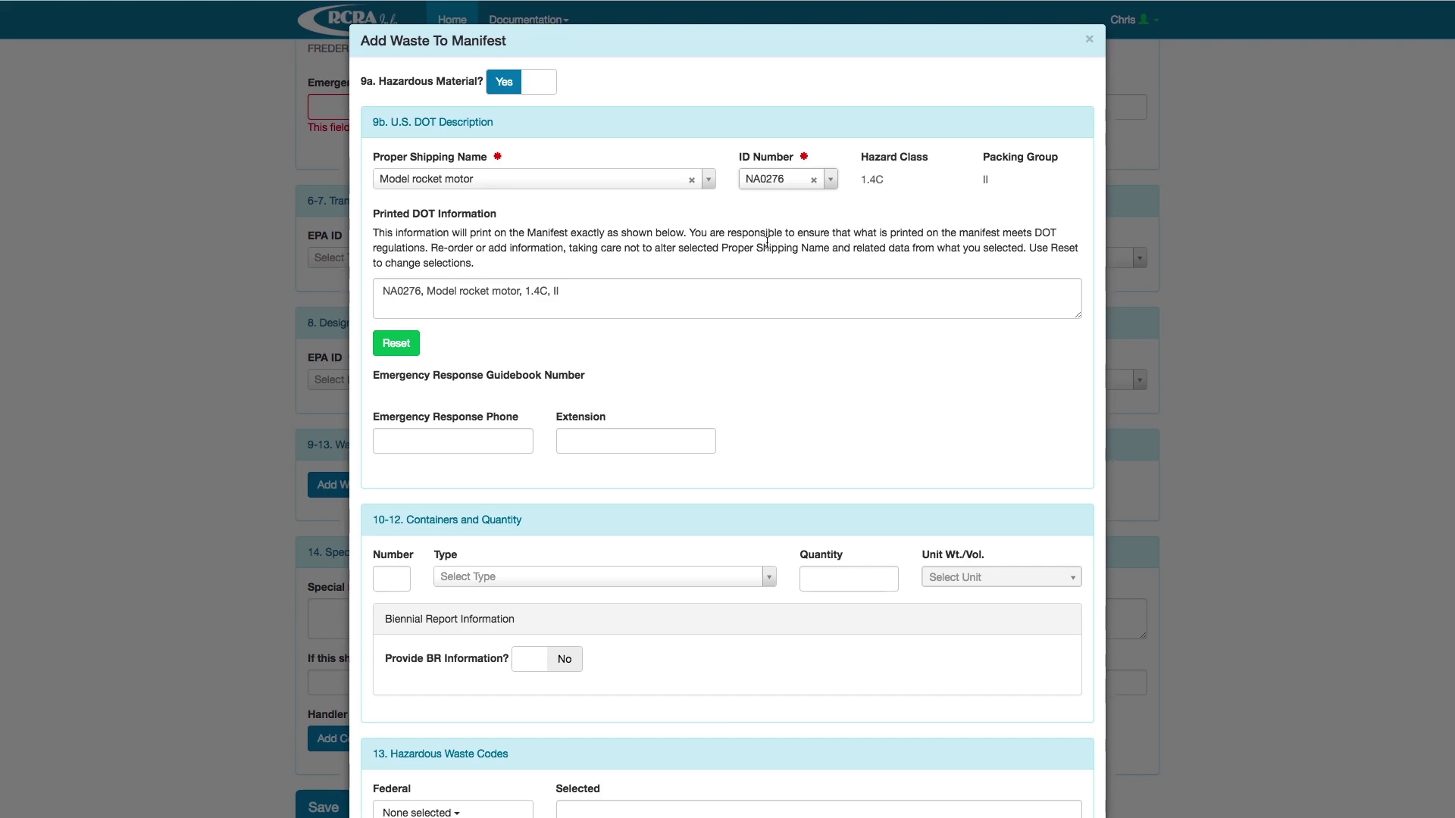
Step: Set the container type to DM-Metal drums, barrels, kegs
scroll(663, 427, down, 5)
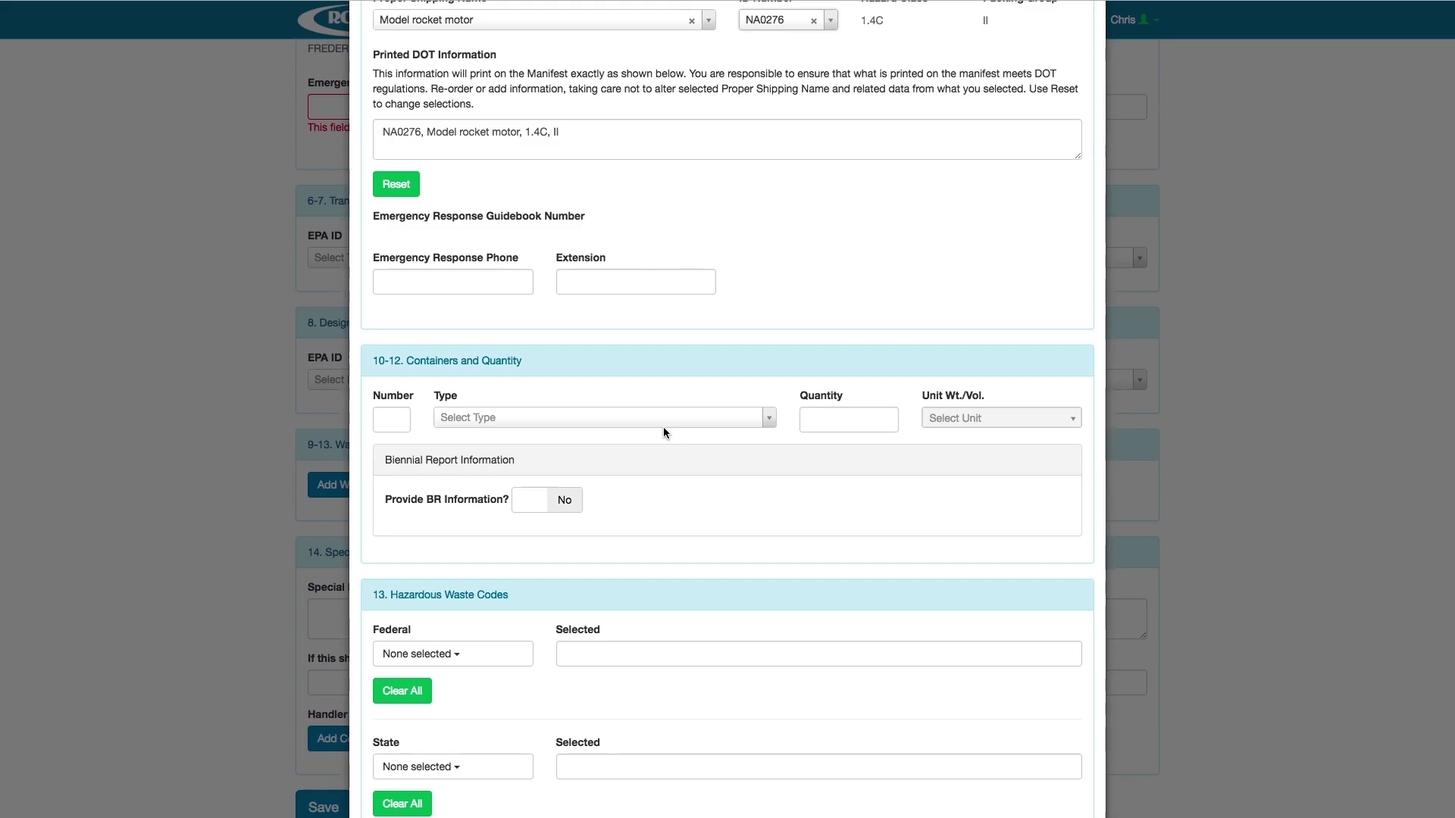
scroll(664, 432, down, 3)
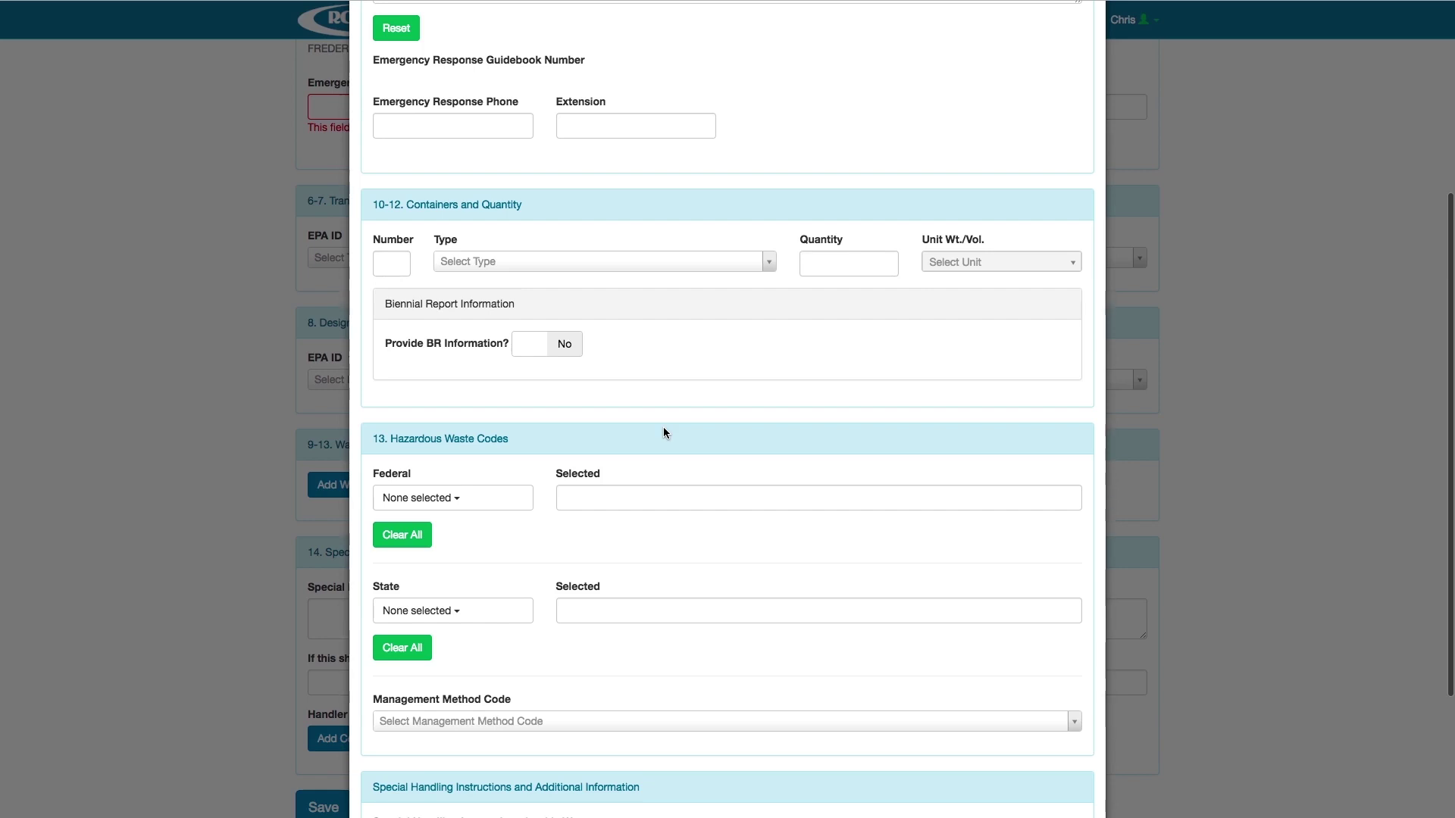
click(701, 261)
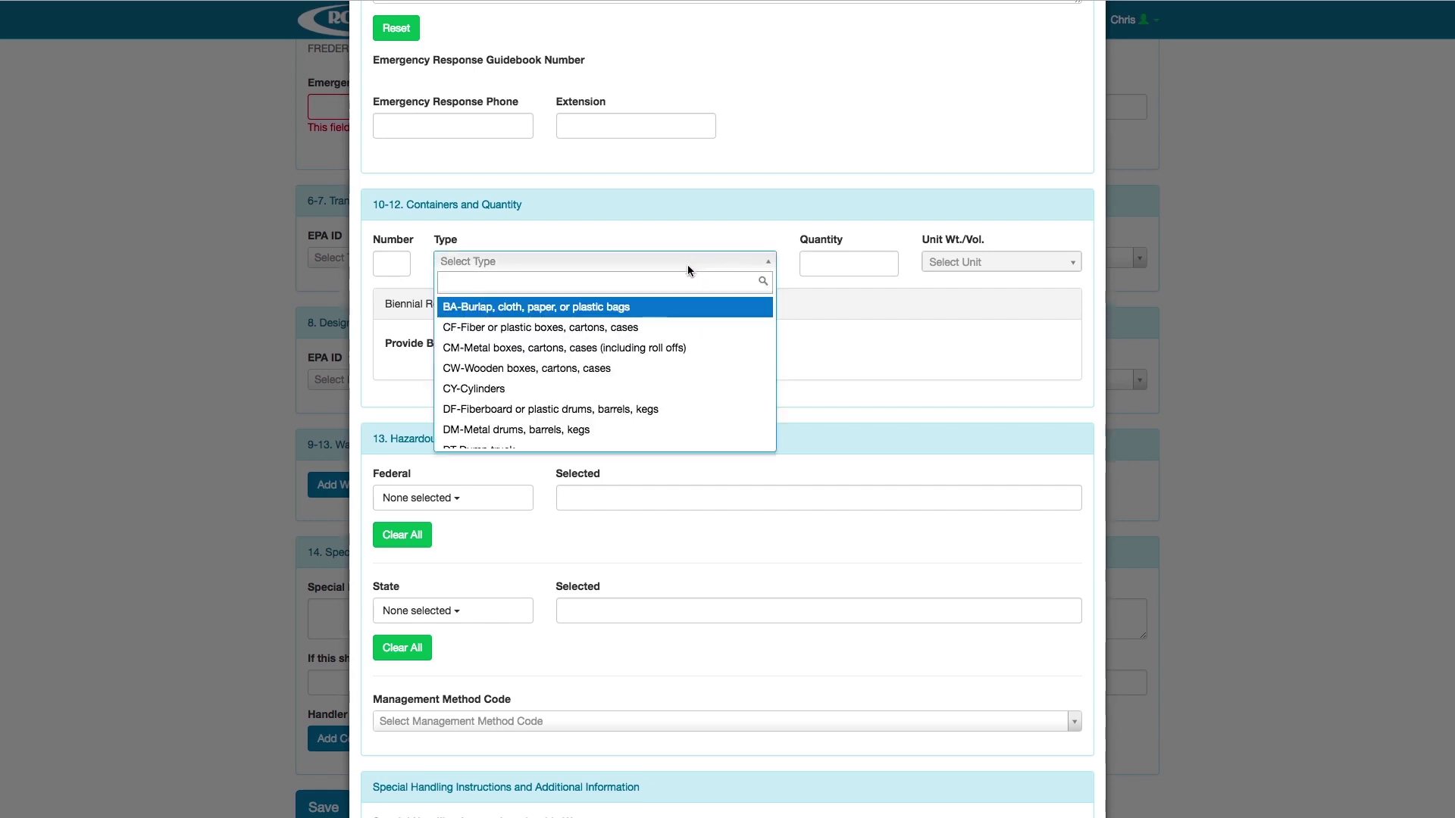
click(594, 431)
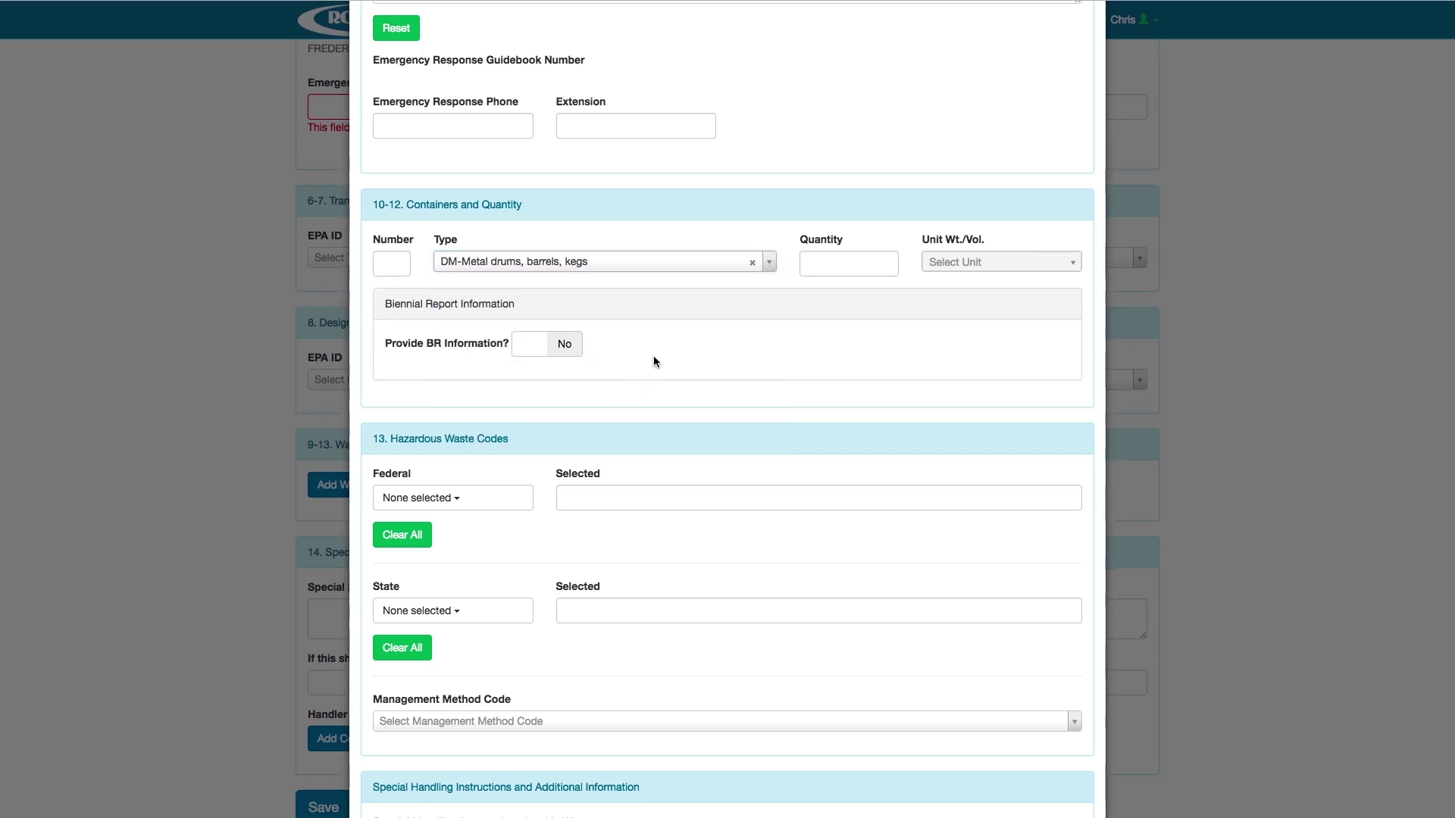
Step: Enter quantity 55 in G-Gallons, leaving Provide BR Information set to No
click(827, 256)
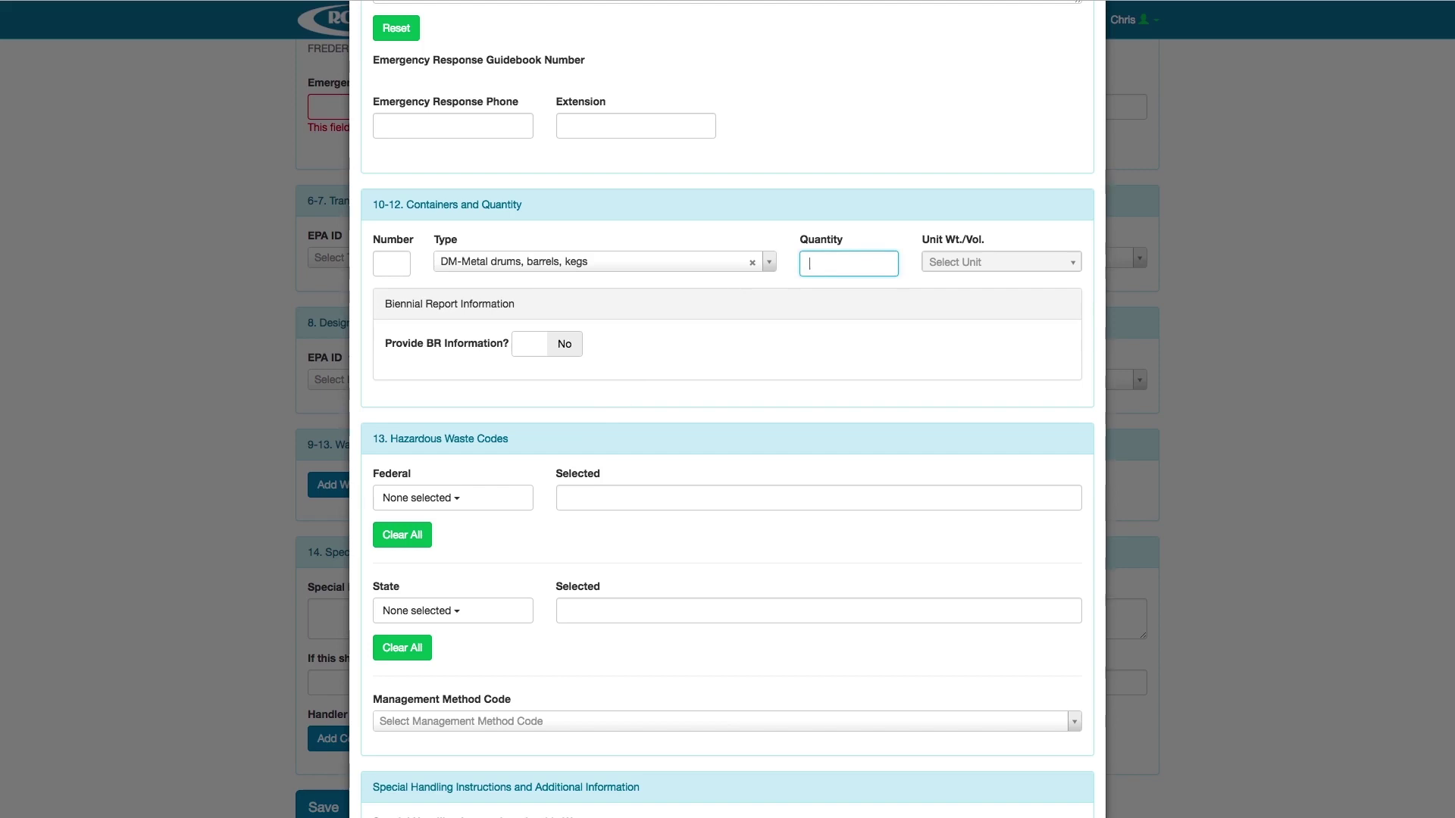
text(55)
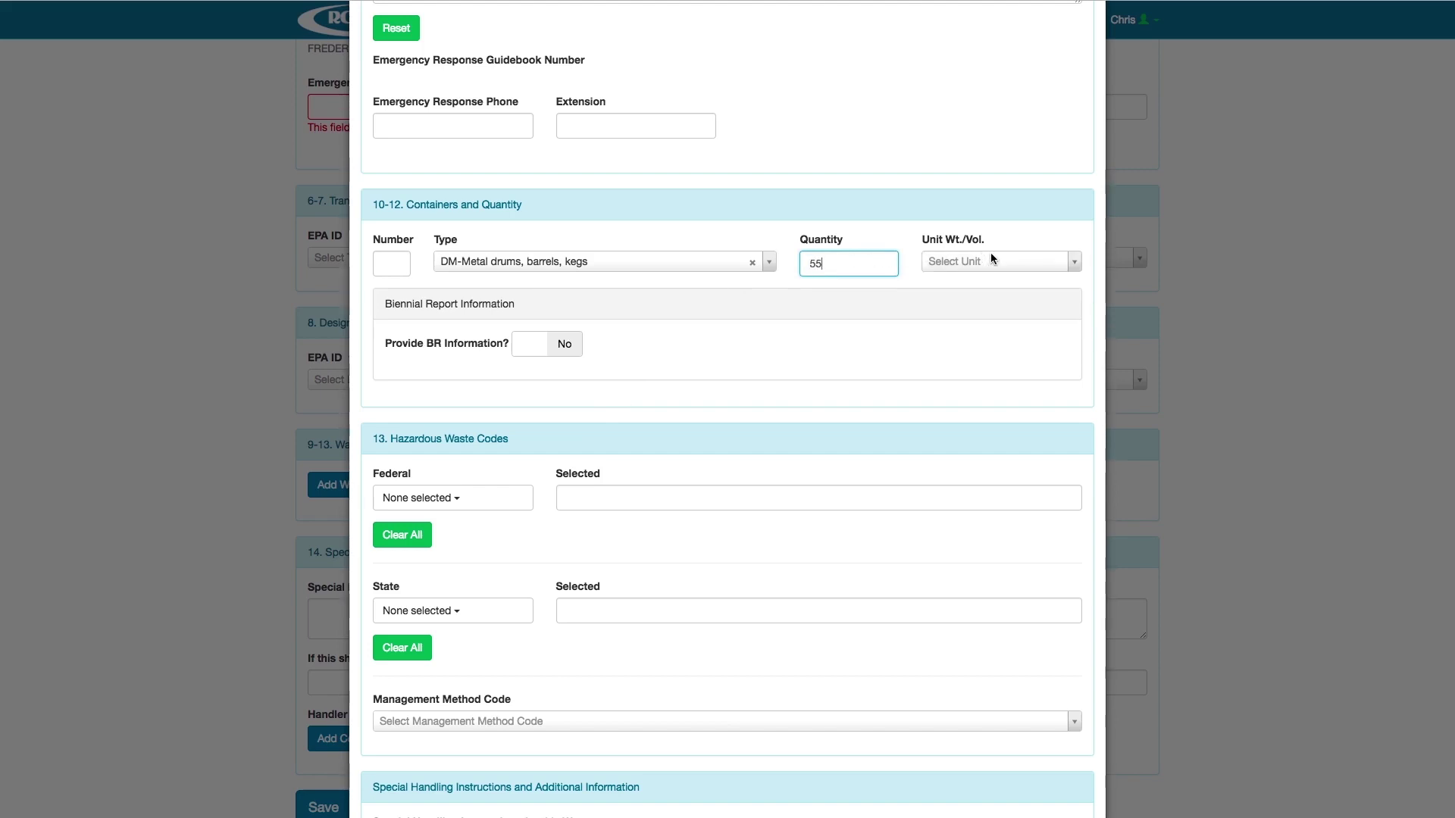
click(1021, 262)
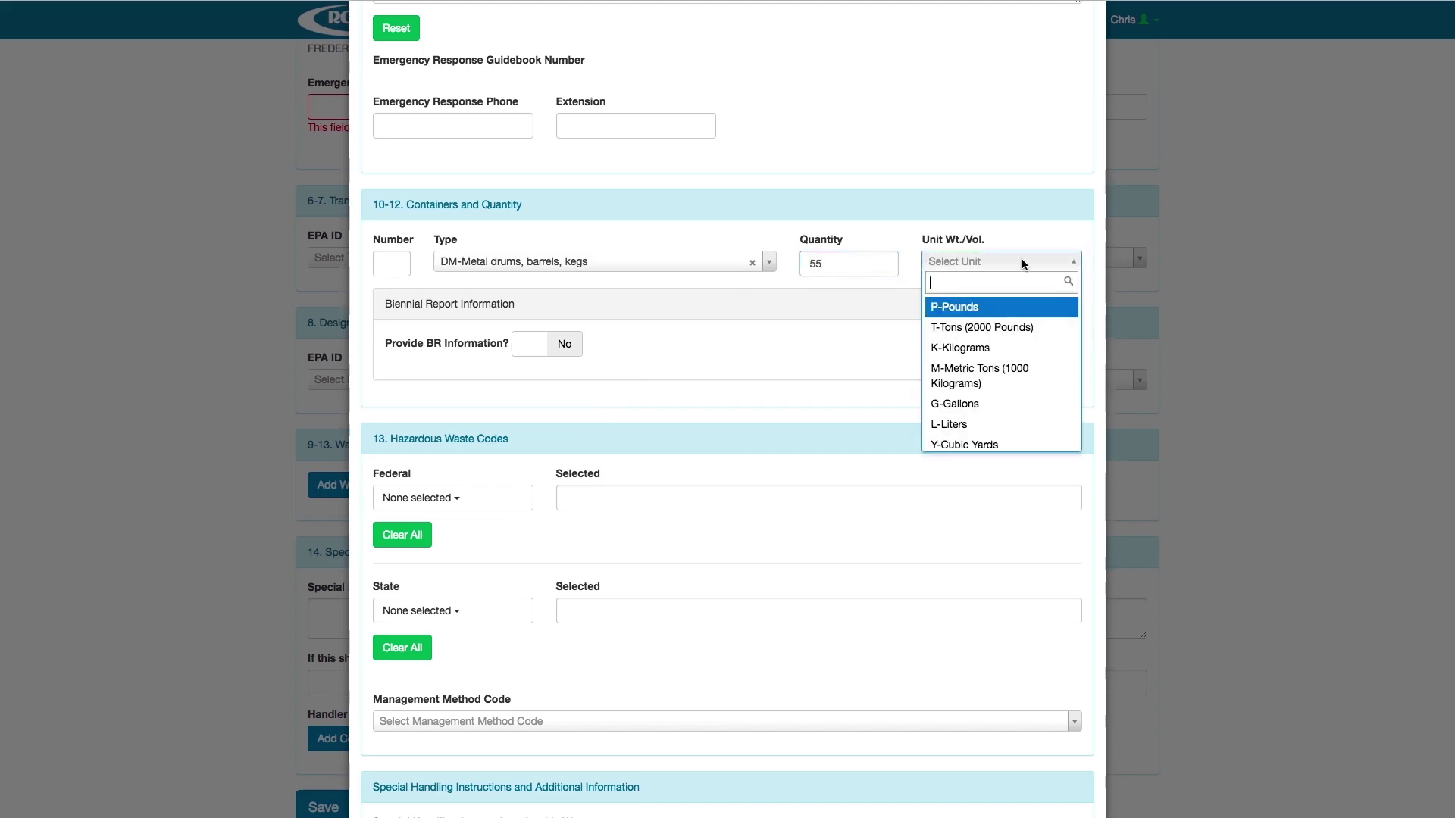
click(981, 405)
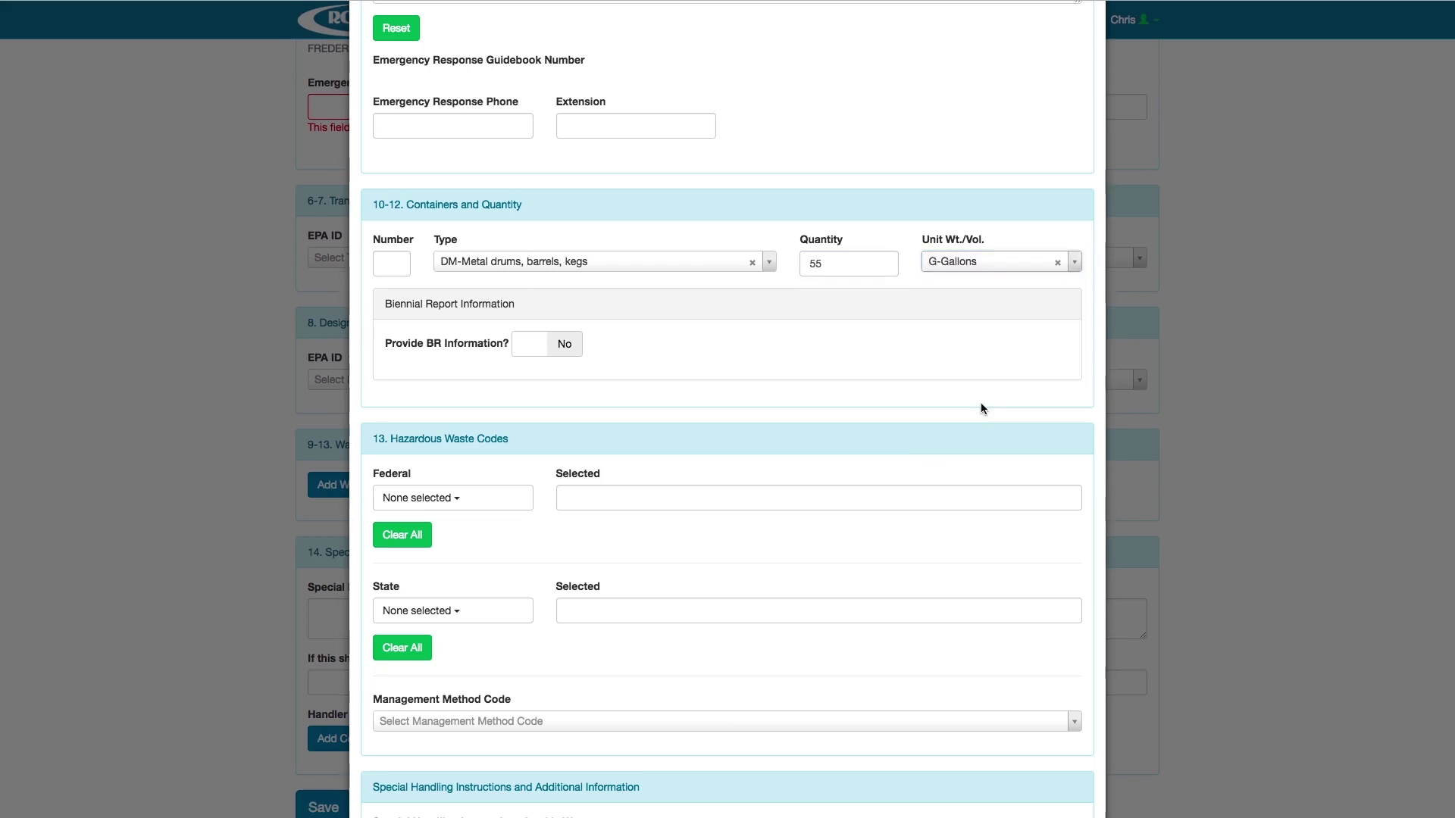
click(530, 342)
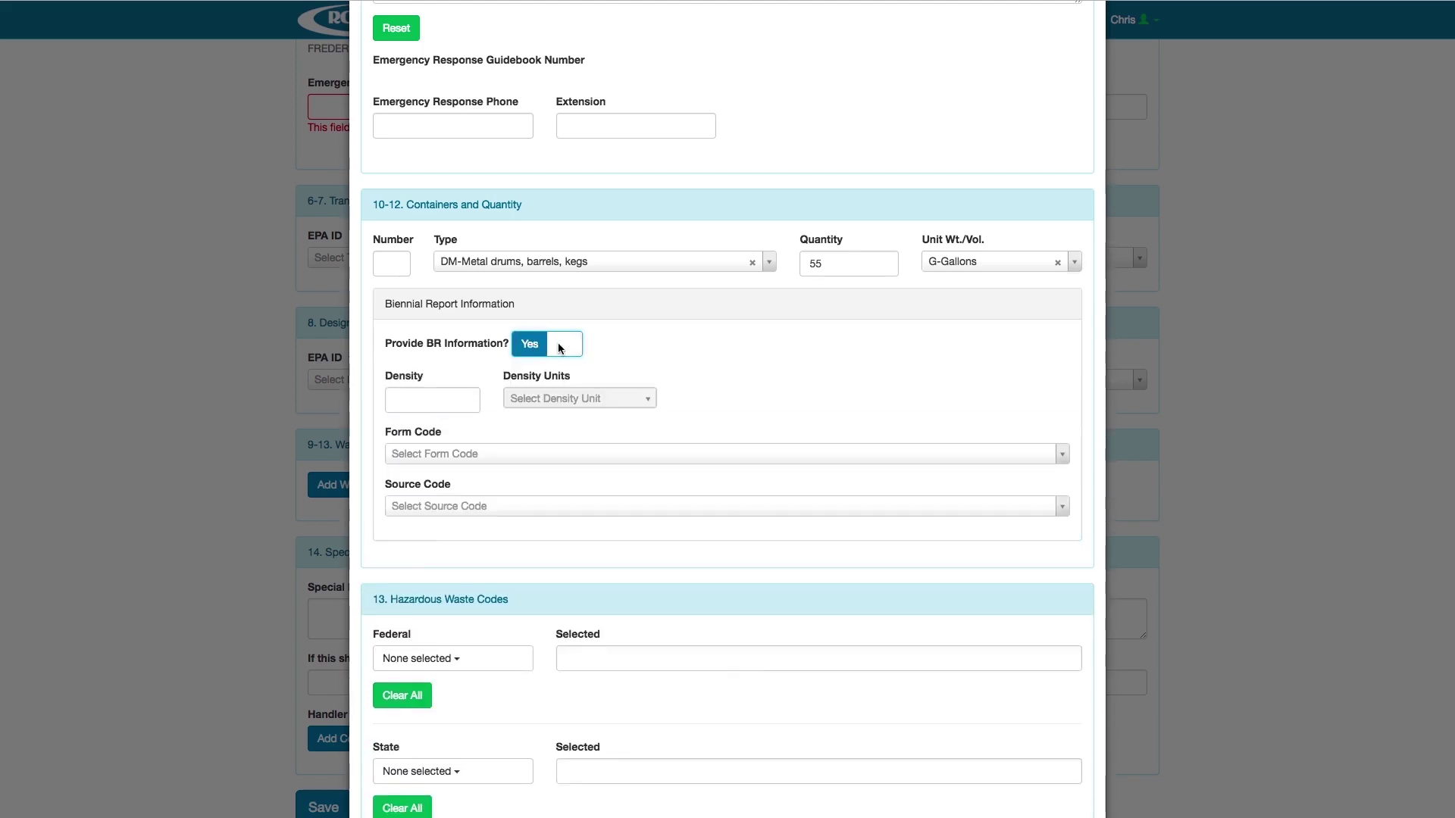
click(562, 343)
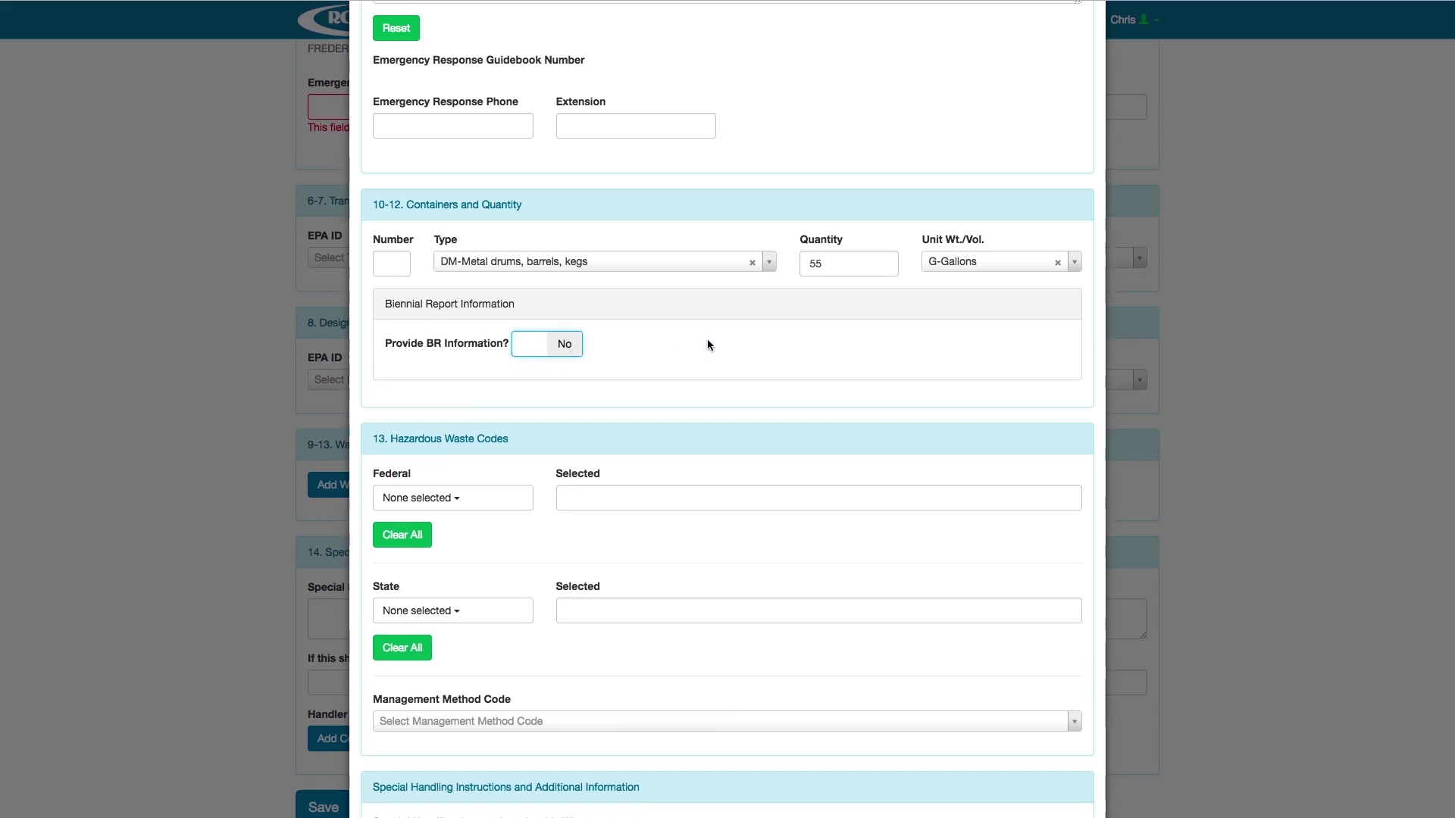
Step: Check D002 Corrosive Waste in the Federal codes list, leaving state codes empty
scroll(707, 344, down, 3)
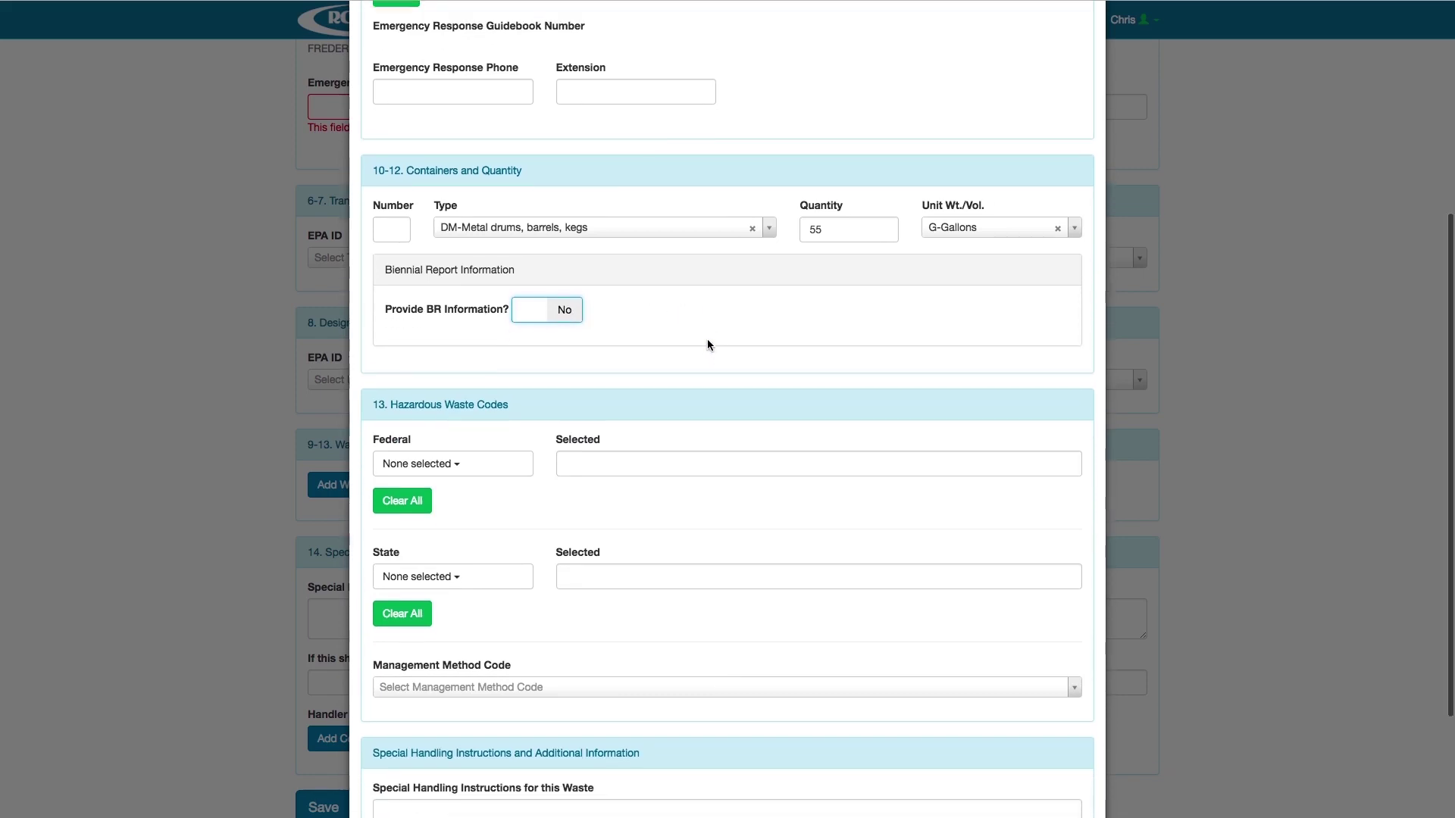
scroll(708, 345, down, 3)
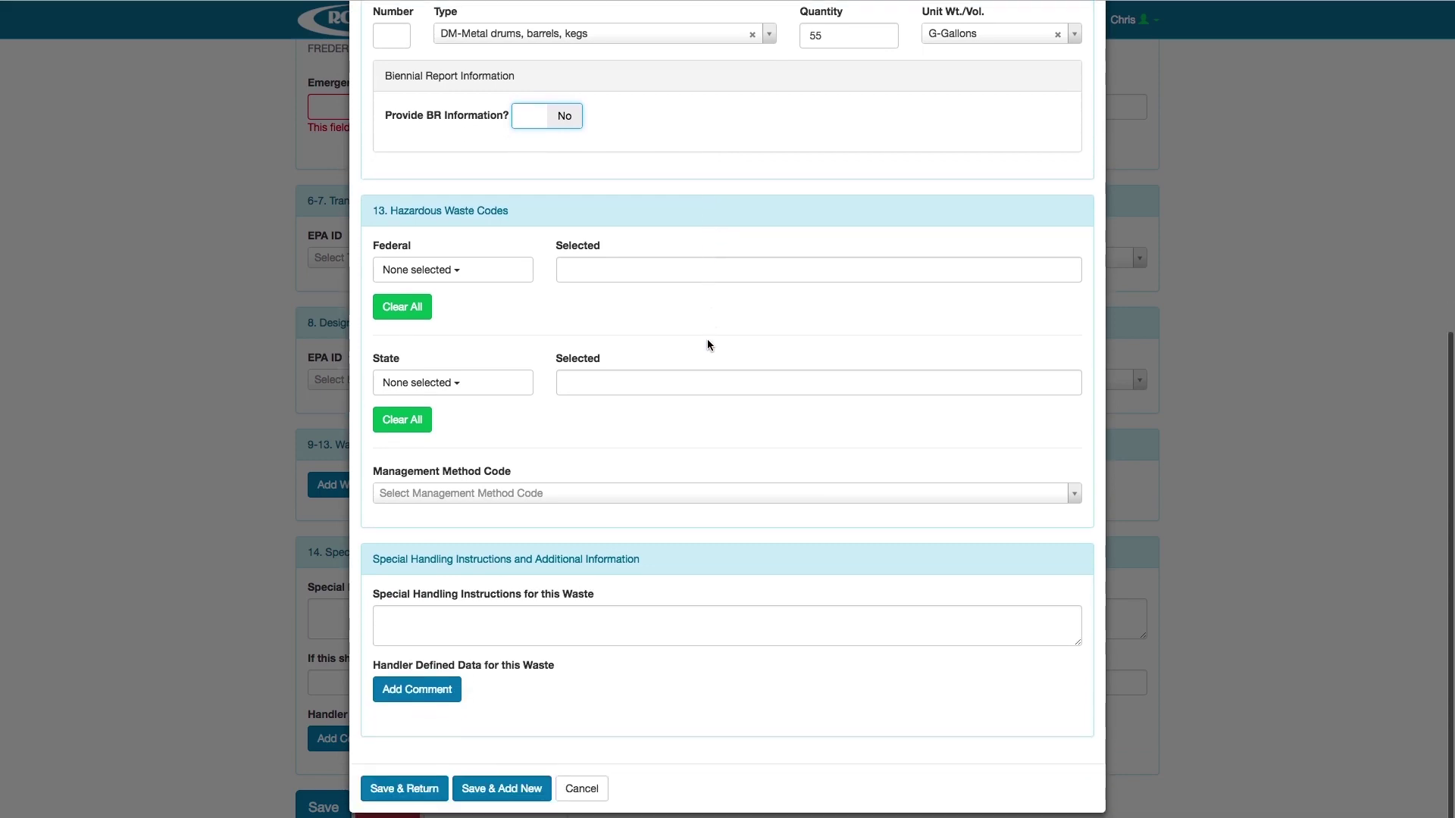
click(460, 271)
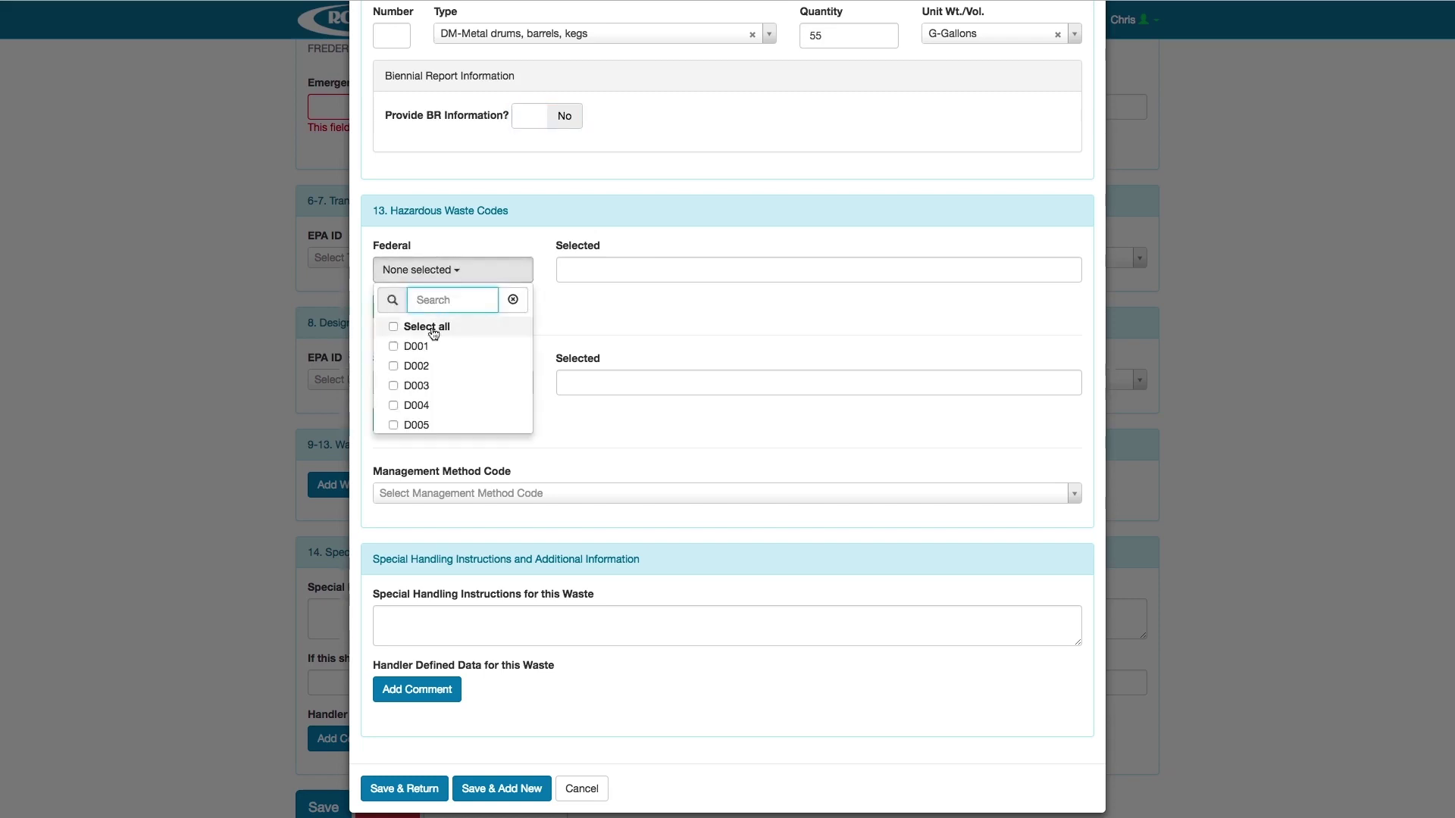
click(394, 367)
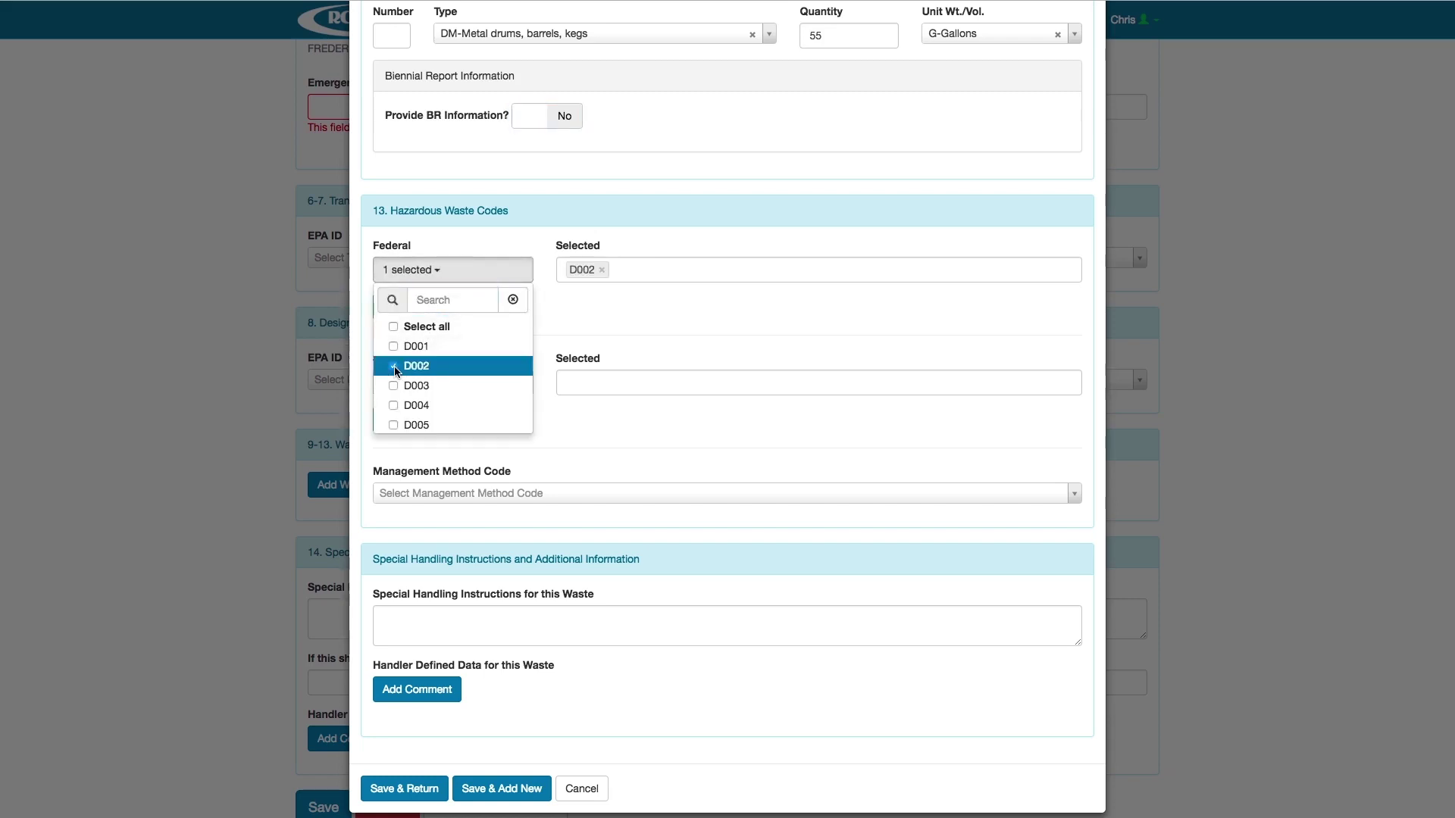
click(569, 315)
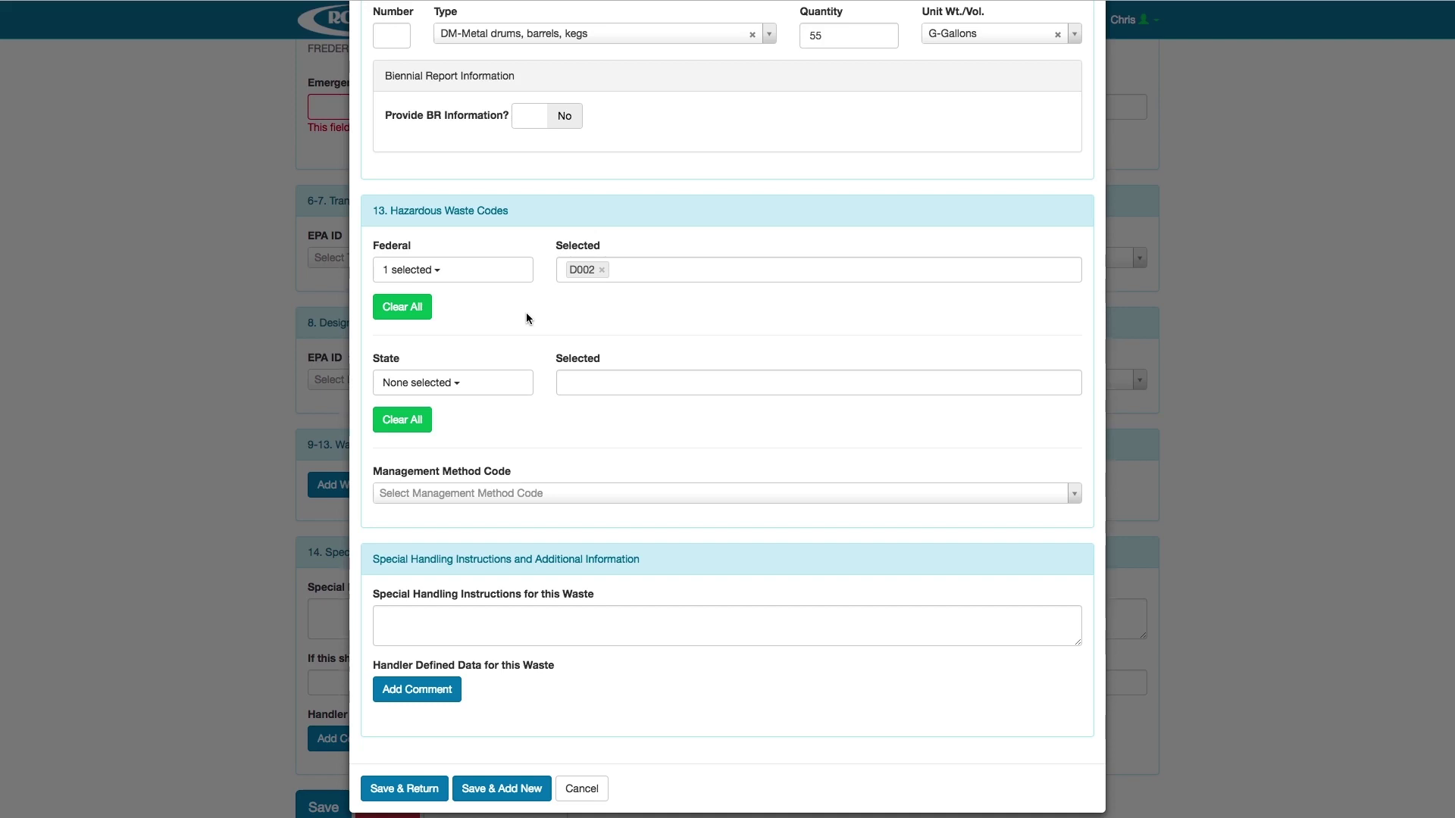
mouse_move(593, 276)
click(547, 494)
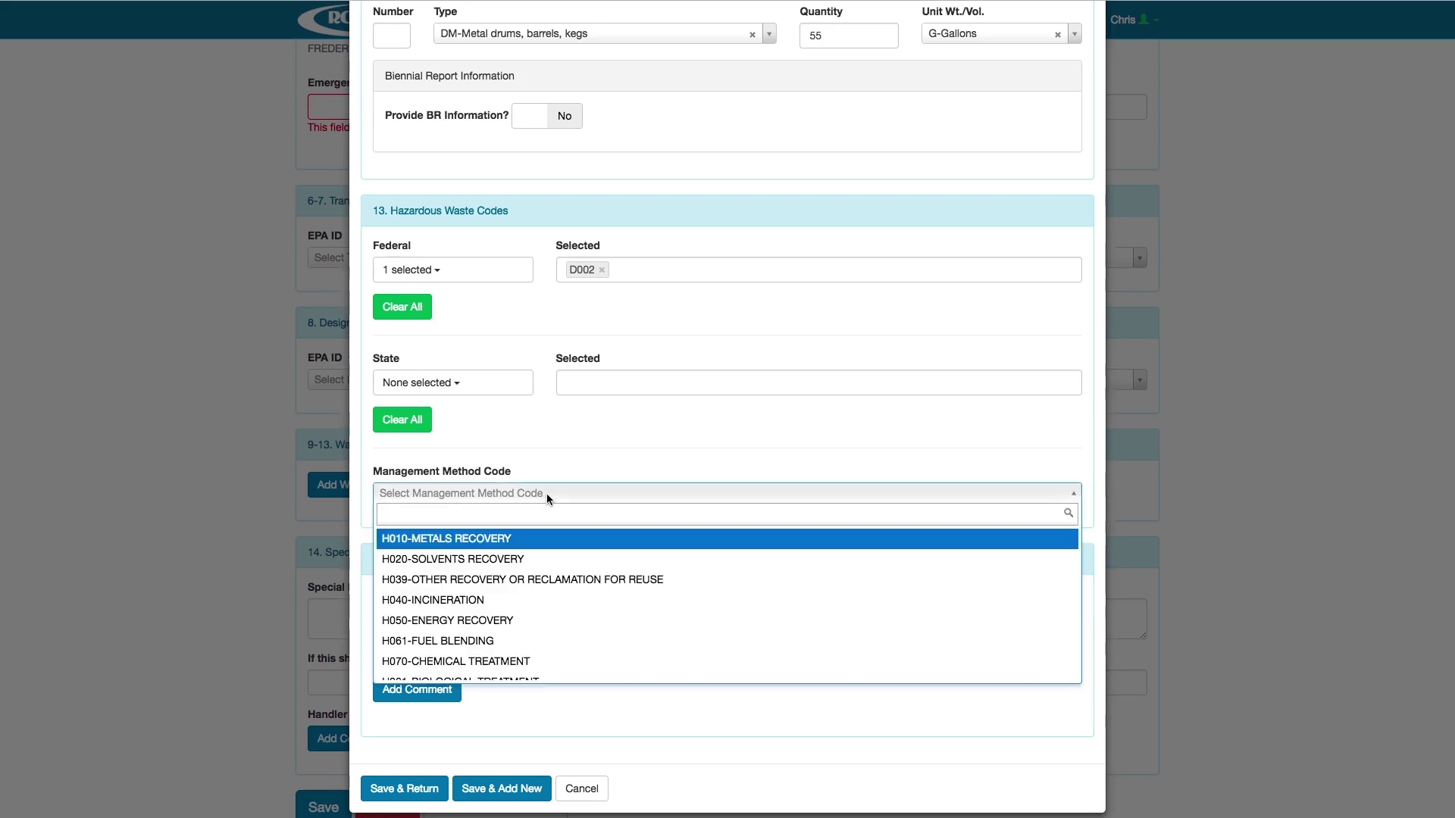
scroll(562, 566, down, 2)
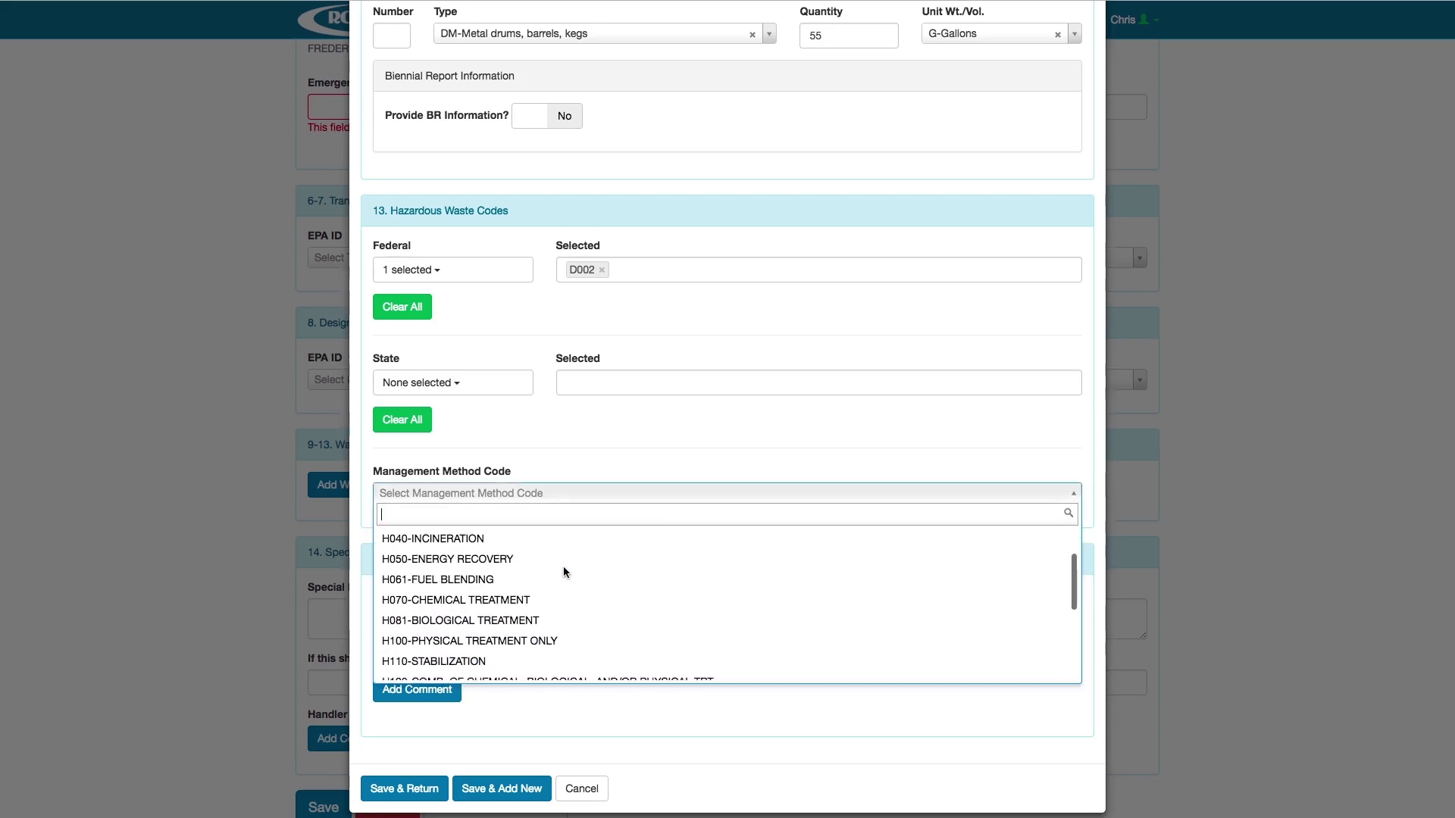
scroll(564, 572, down, 1)
scroll(563, 572, up, 3)
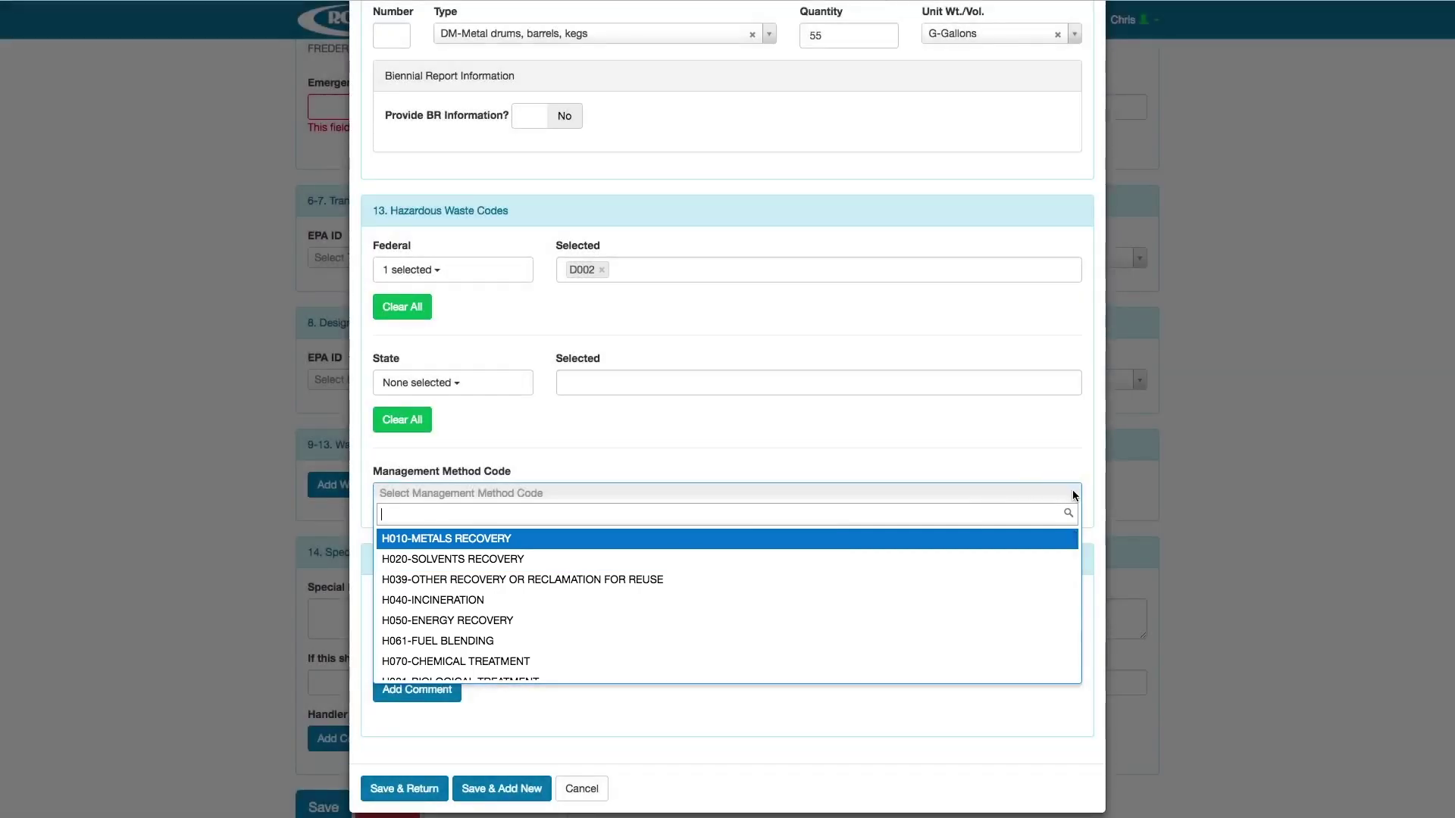
click(1072, 496)
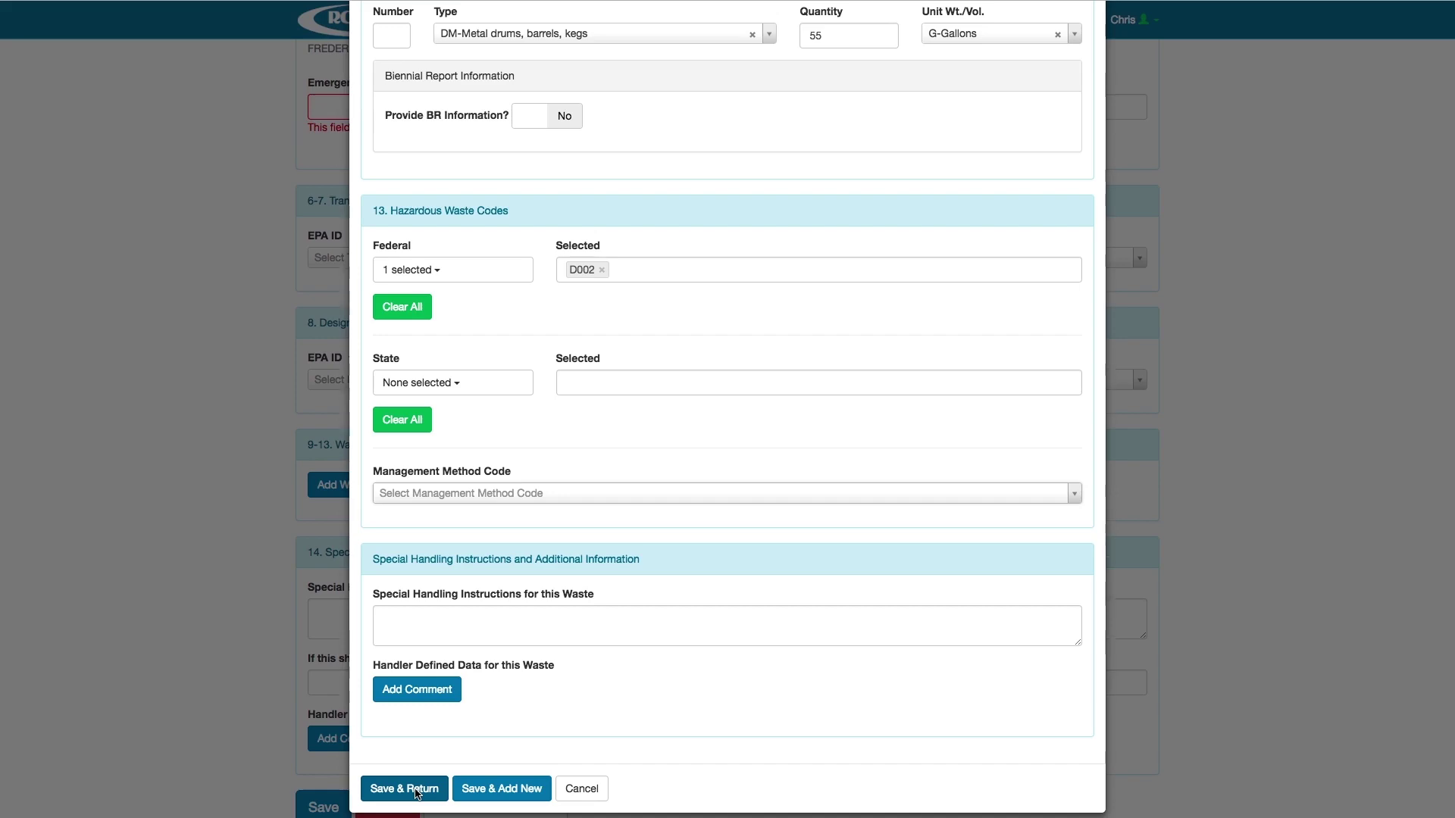
Step: Save the rocket motor waste line, then save the Pending manifest
click(406, 788)
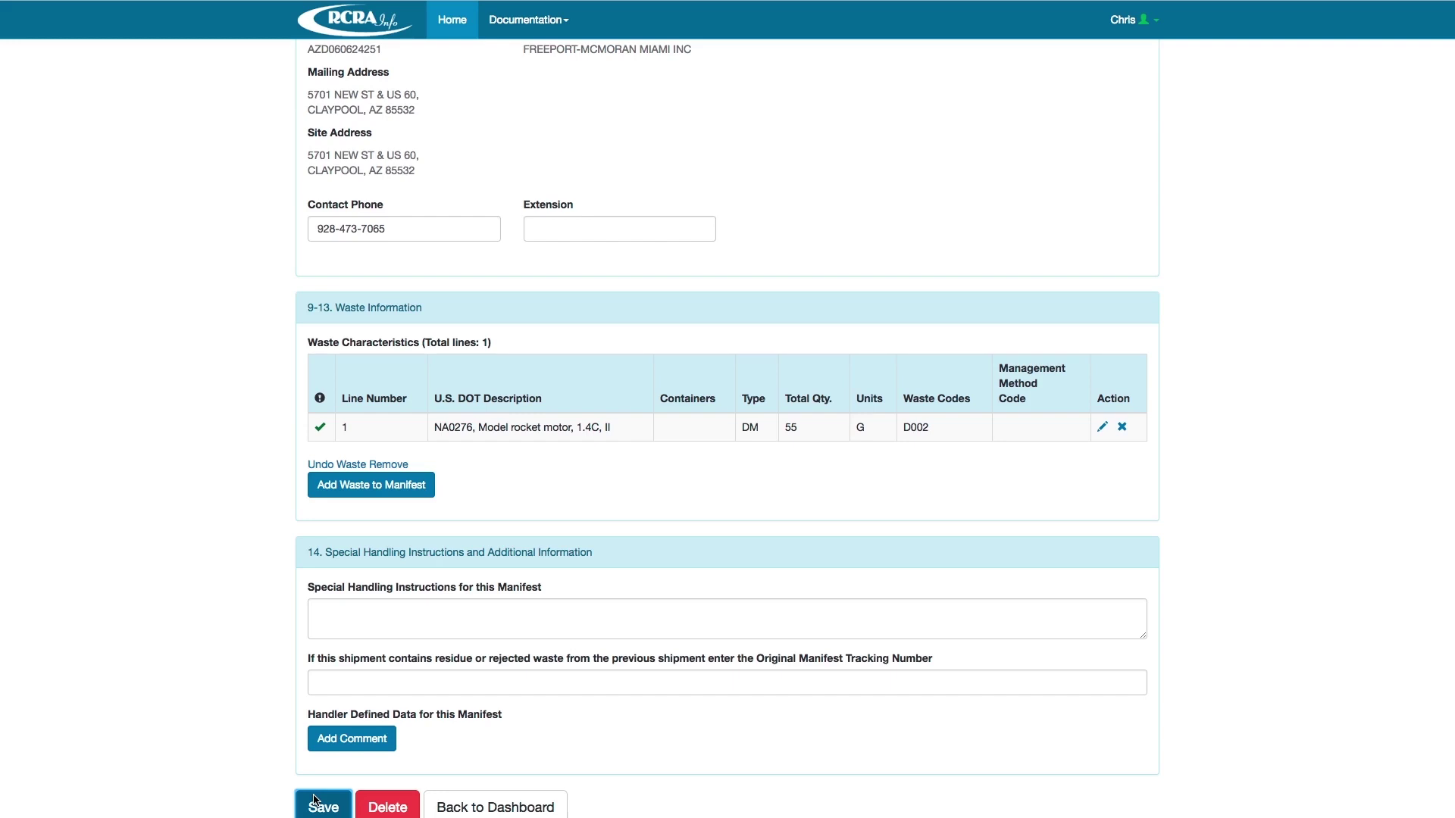
click(317, 804)
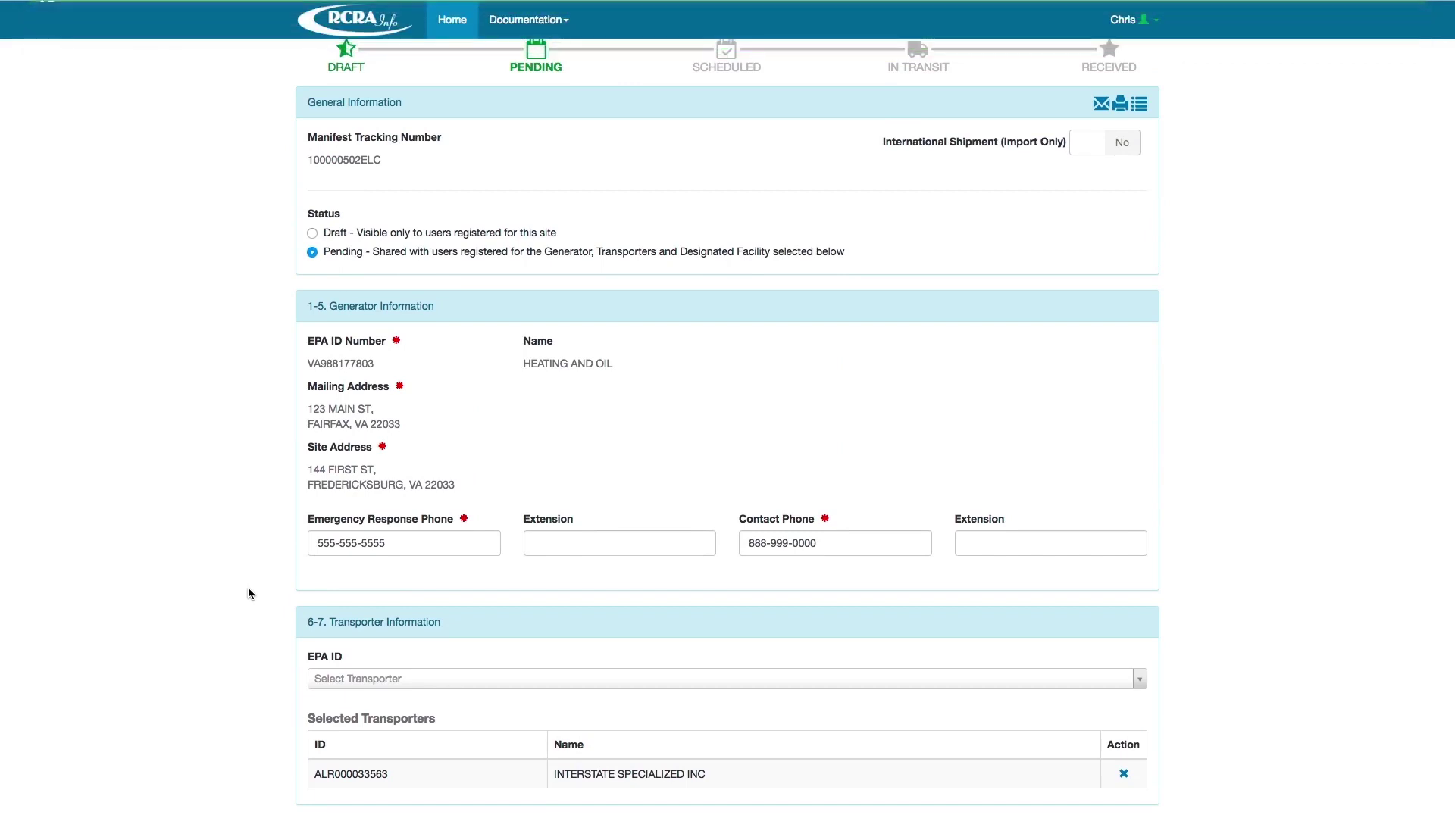
scroll(273, 300, up, 2)
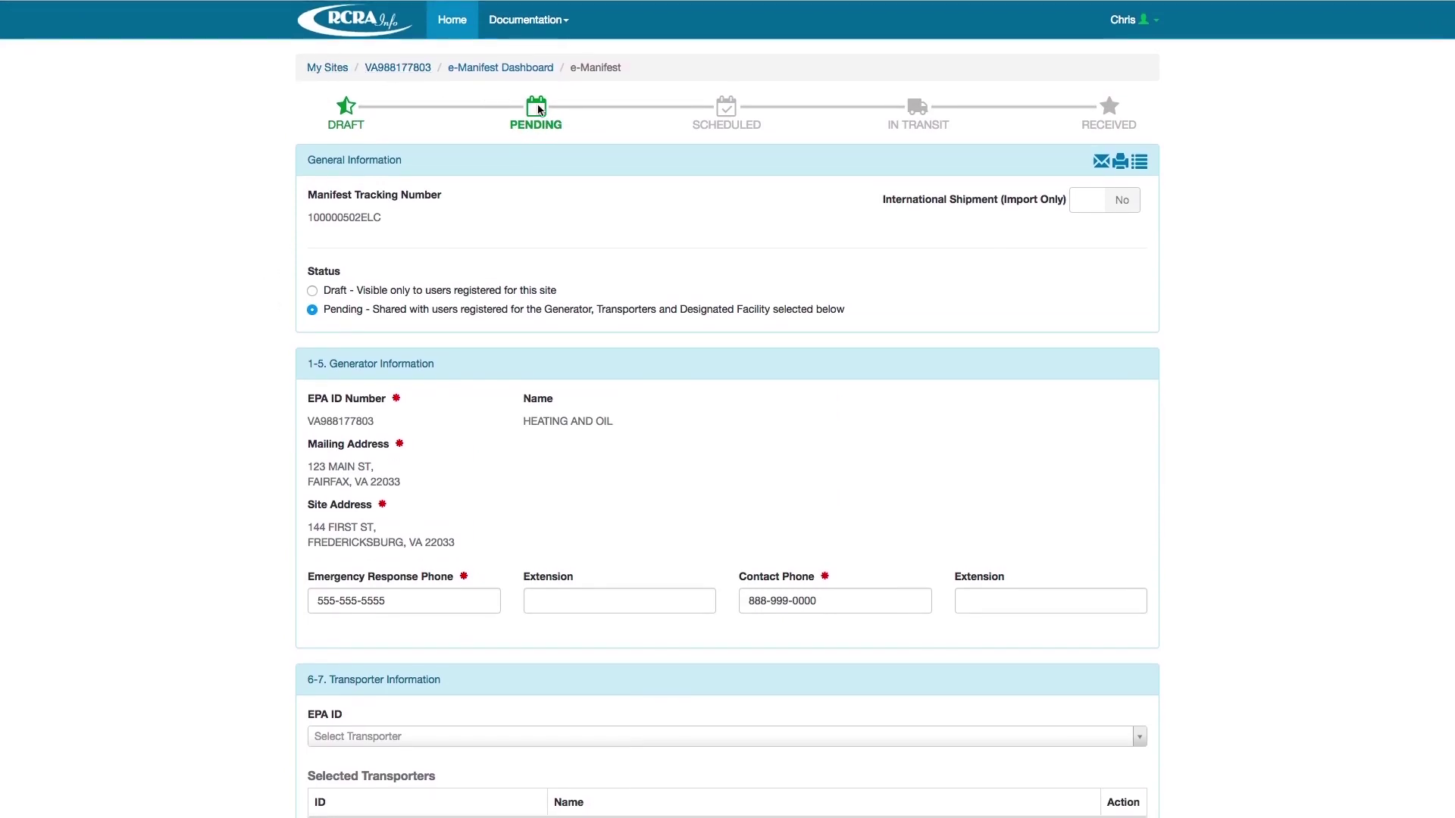
scroll(503, 266, down, 1)
scroll(502, 267, down, 10)
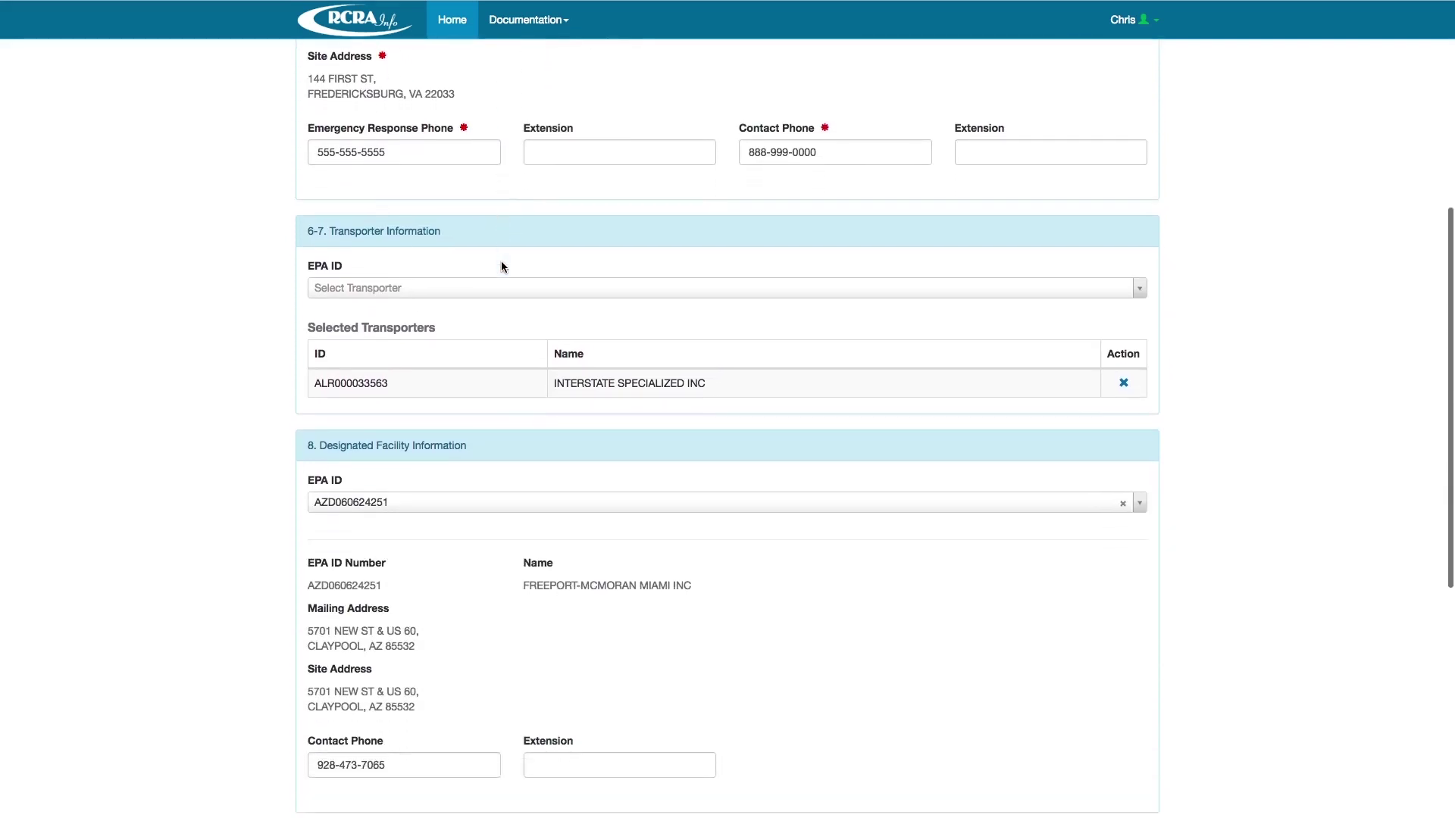
scroll(501, 261, down, 4)
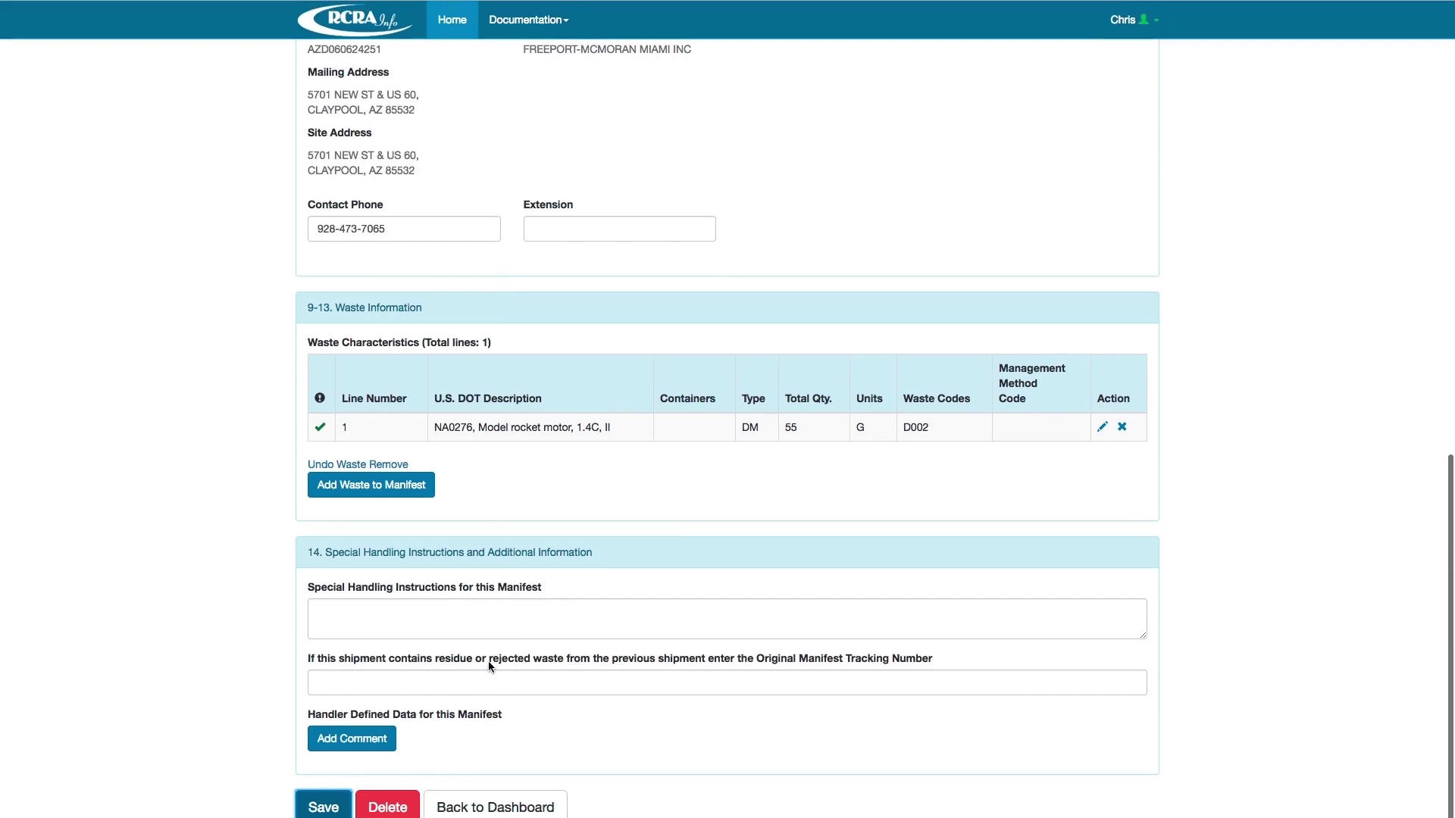
Step: Return to the dashboard, choosing Continue on the unsaved-data warning
click(489, 805)
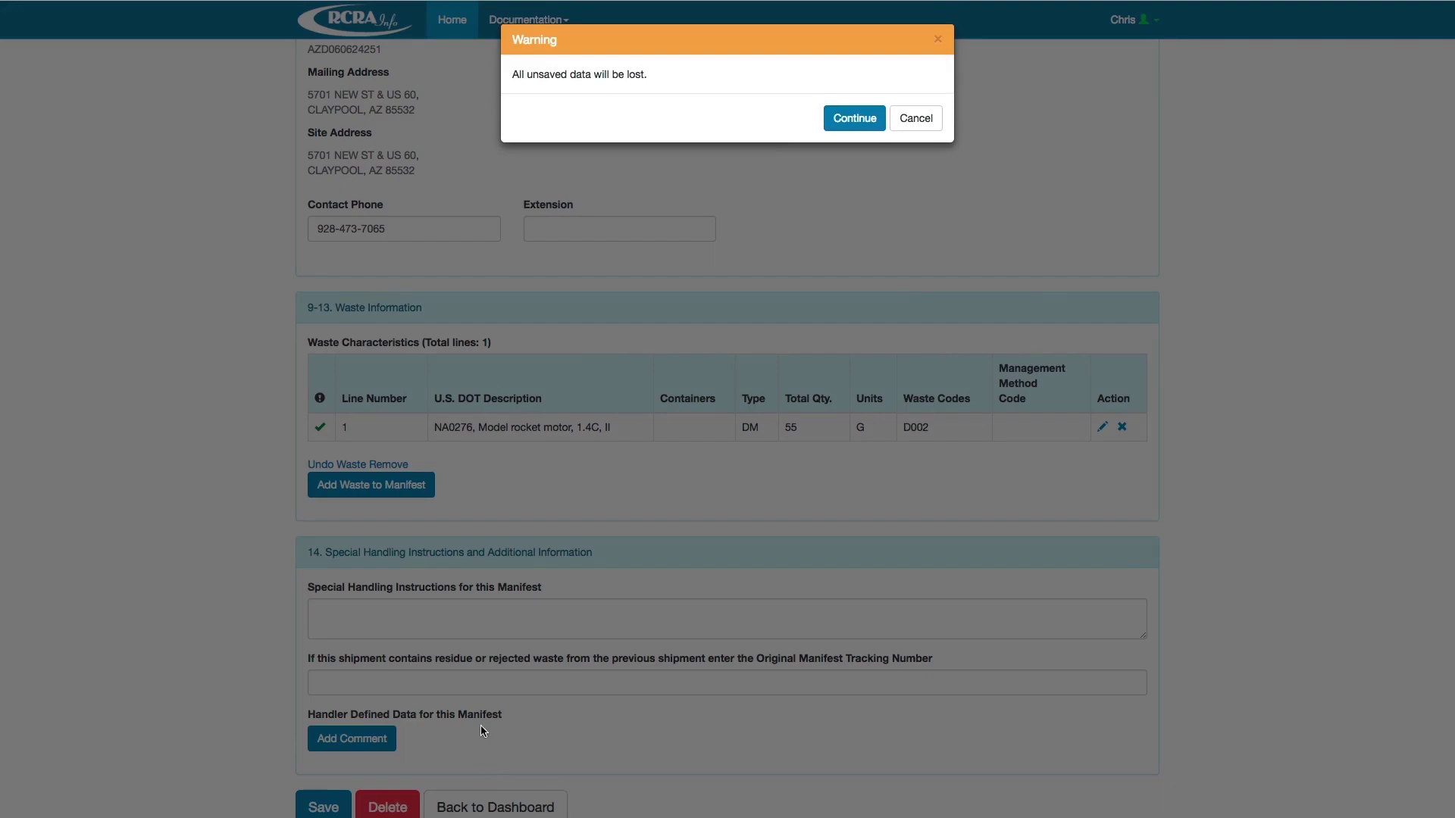
click(840, 123)
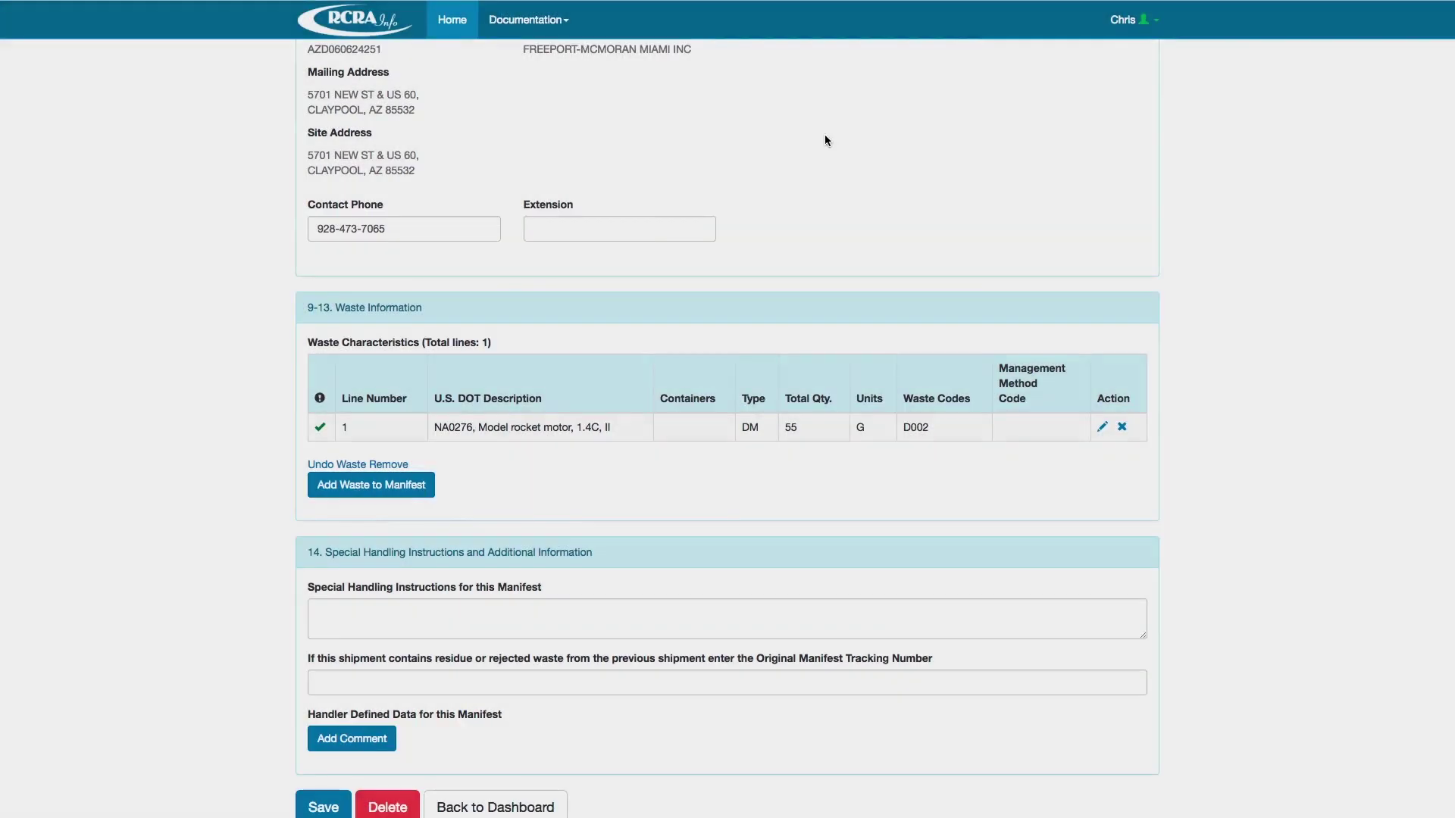